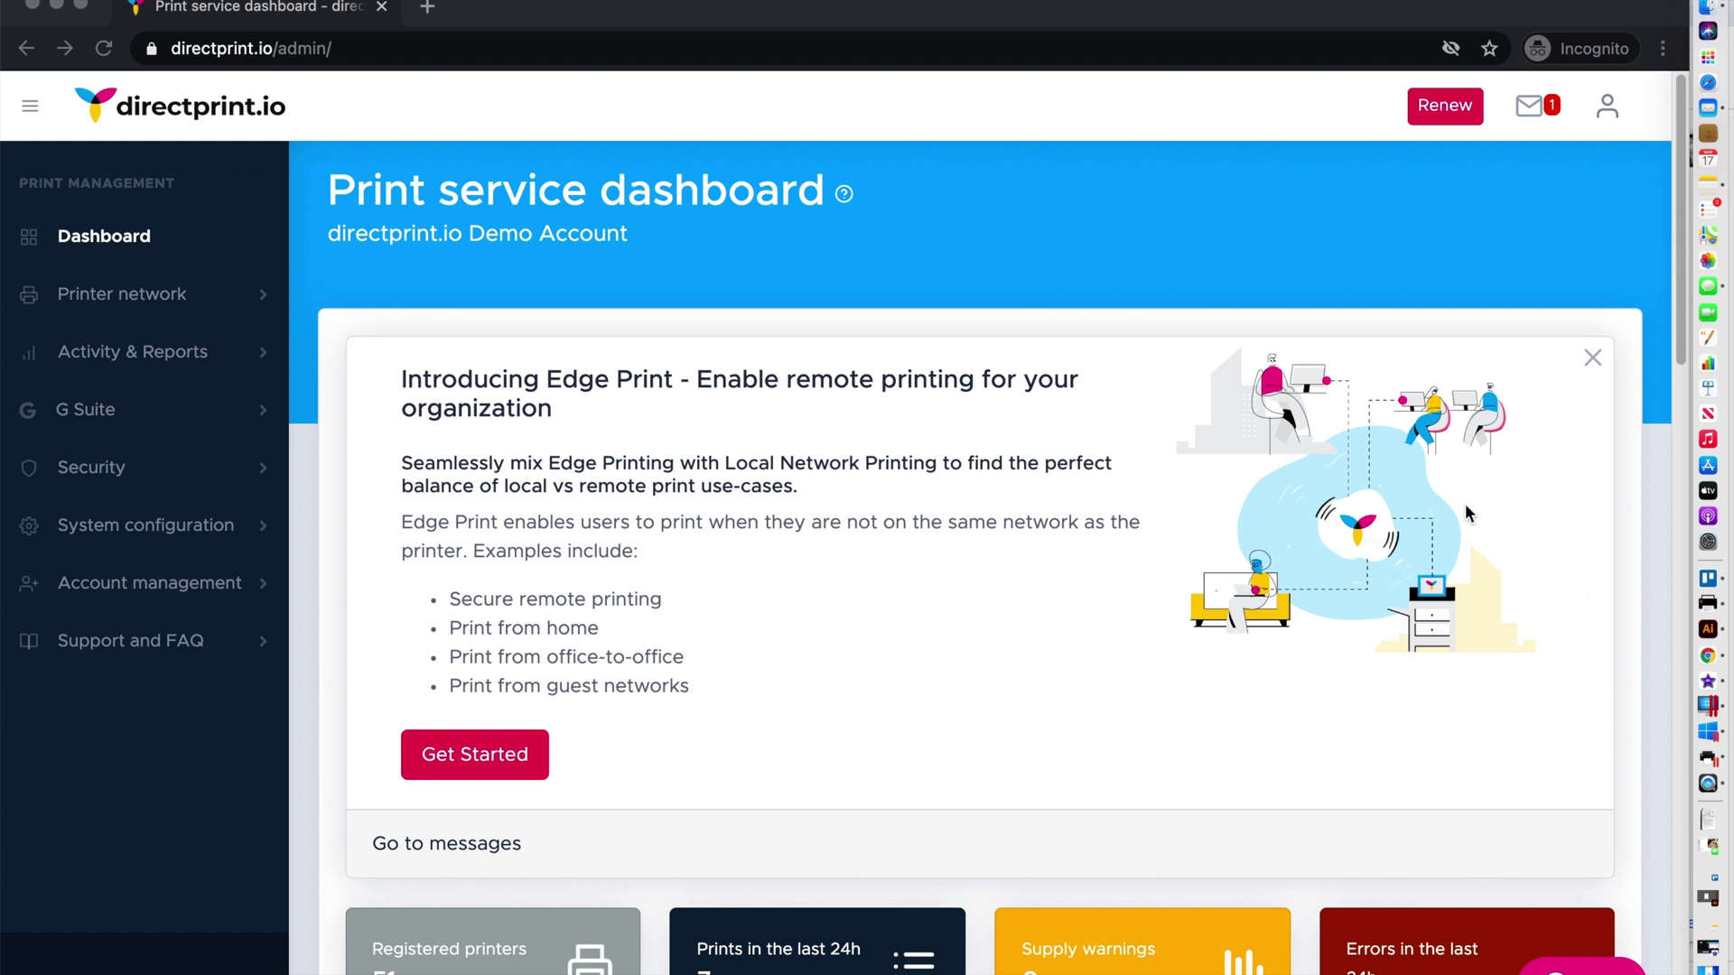
Confirm the Windows 10 client has no printers, then view the Mac client listing Admin Office Printer
left_click(1685, 716)
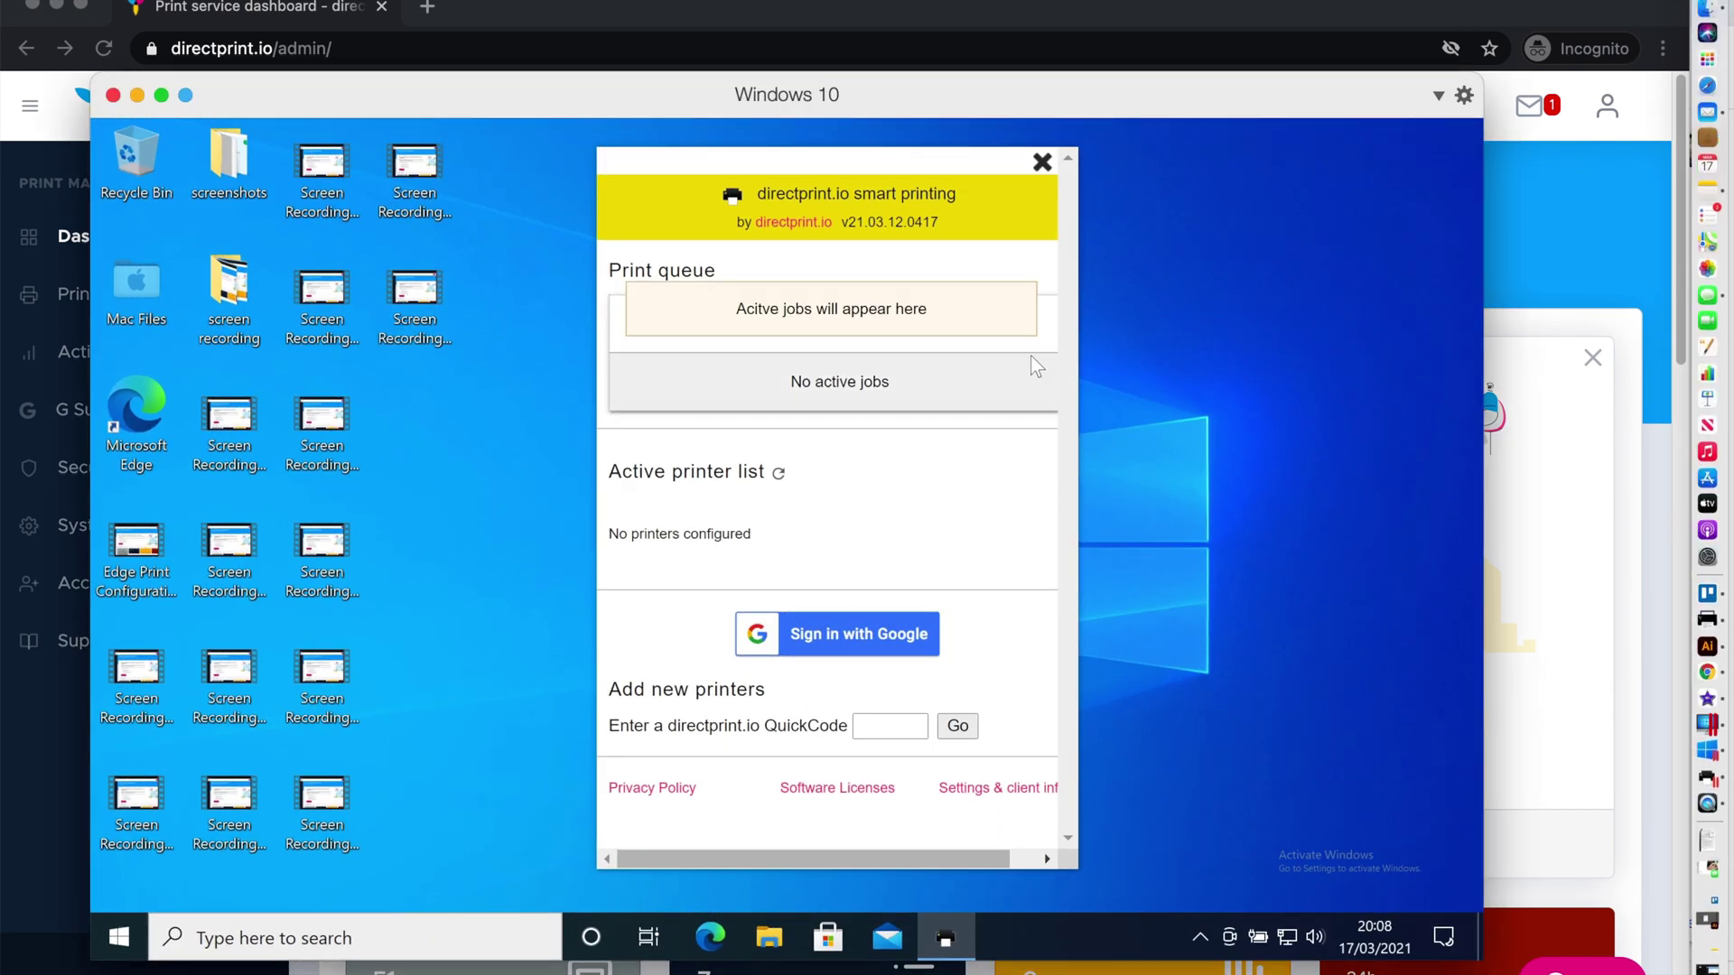
left_click_drag(969, 106, 967, 110)
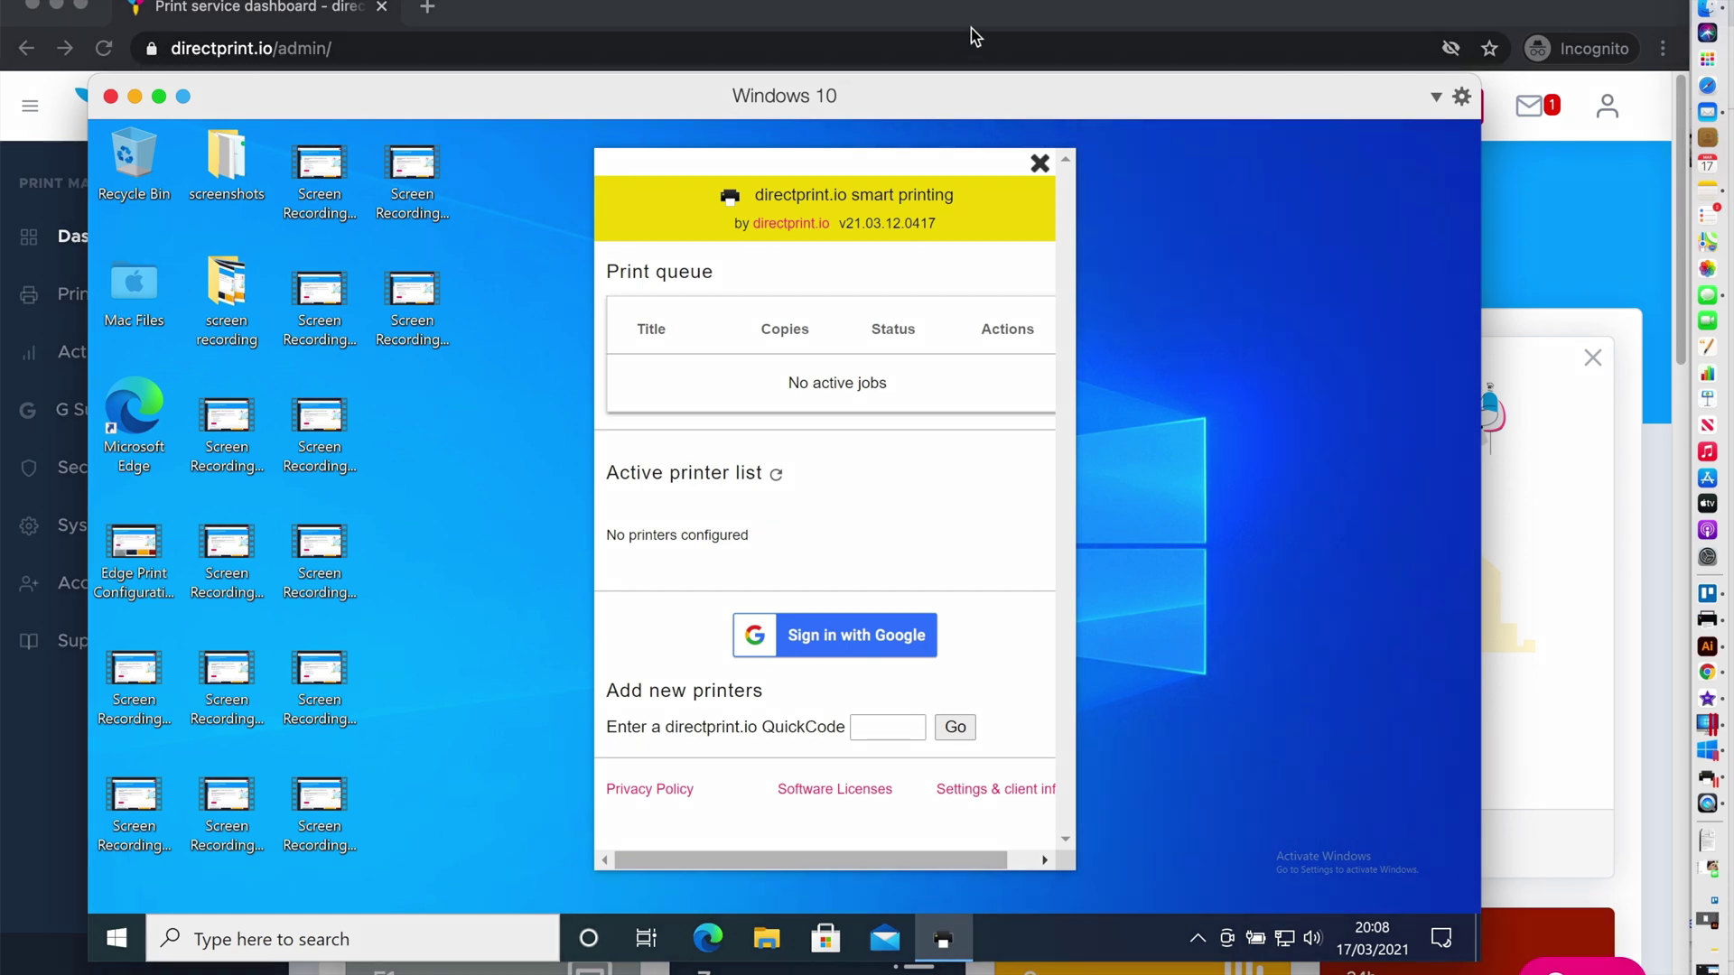
left_click(972, 29)
left_click(1705, 618)
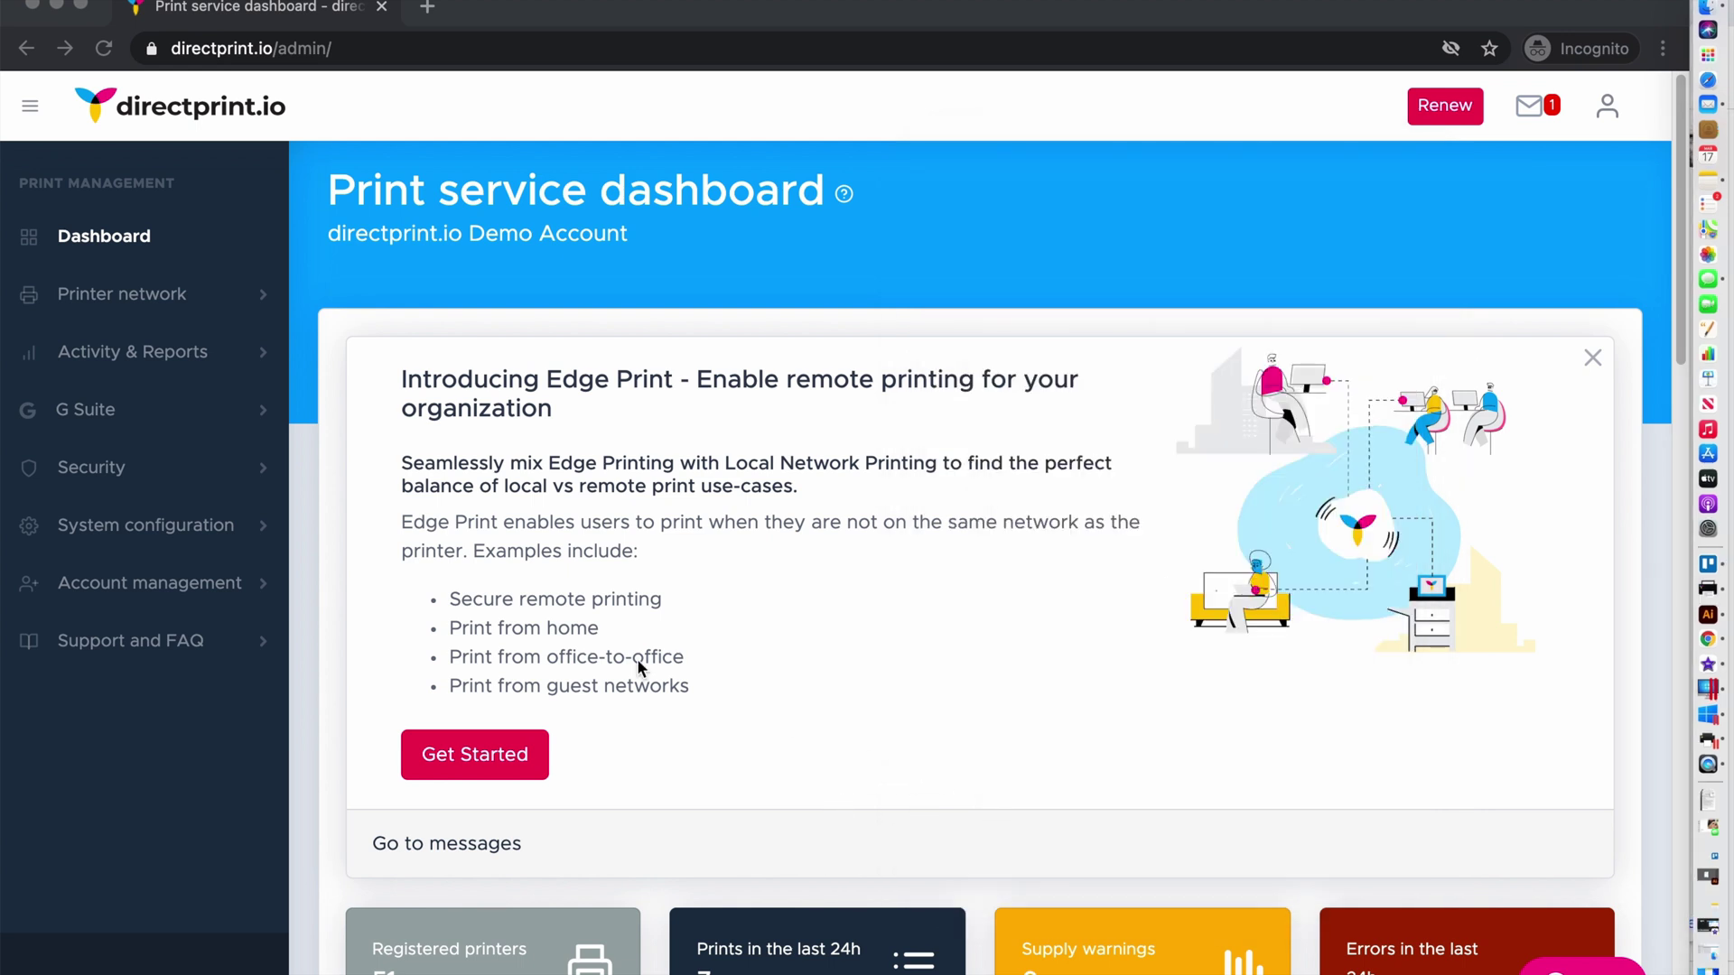
Expand G Suite in the sidebar and go to the Edge print receivers page
left_click(72, 421)
scroll(137, 696, "down", 1)
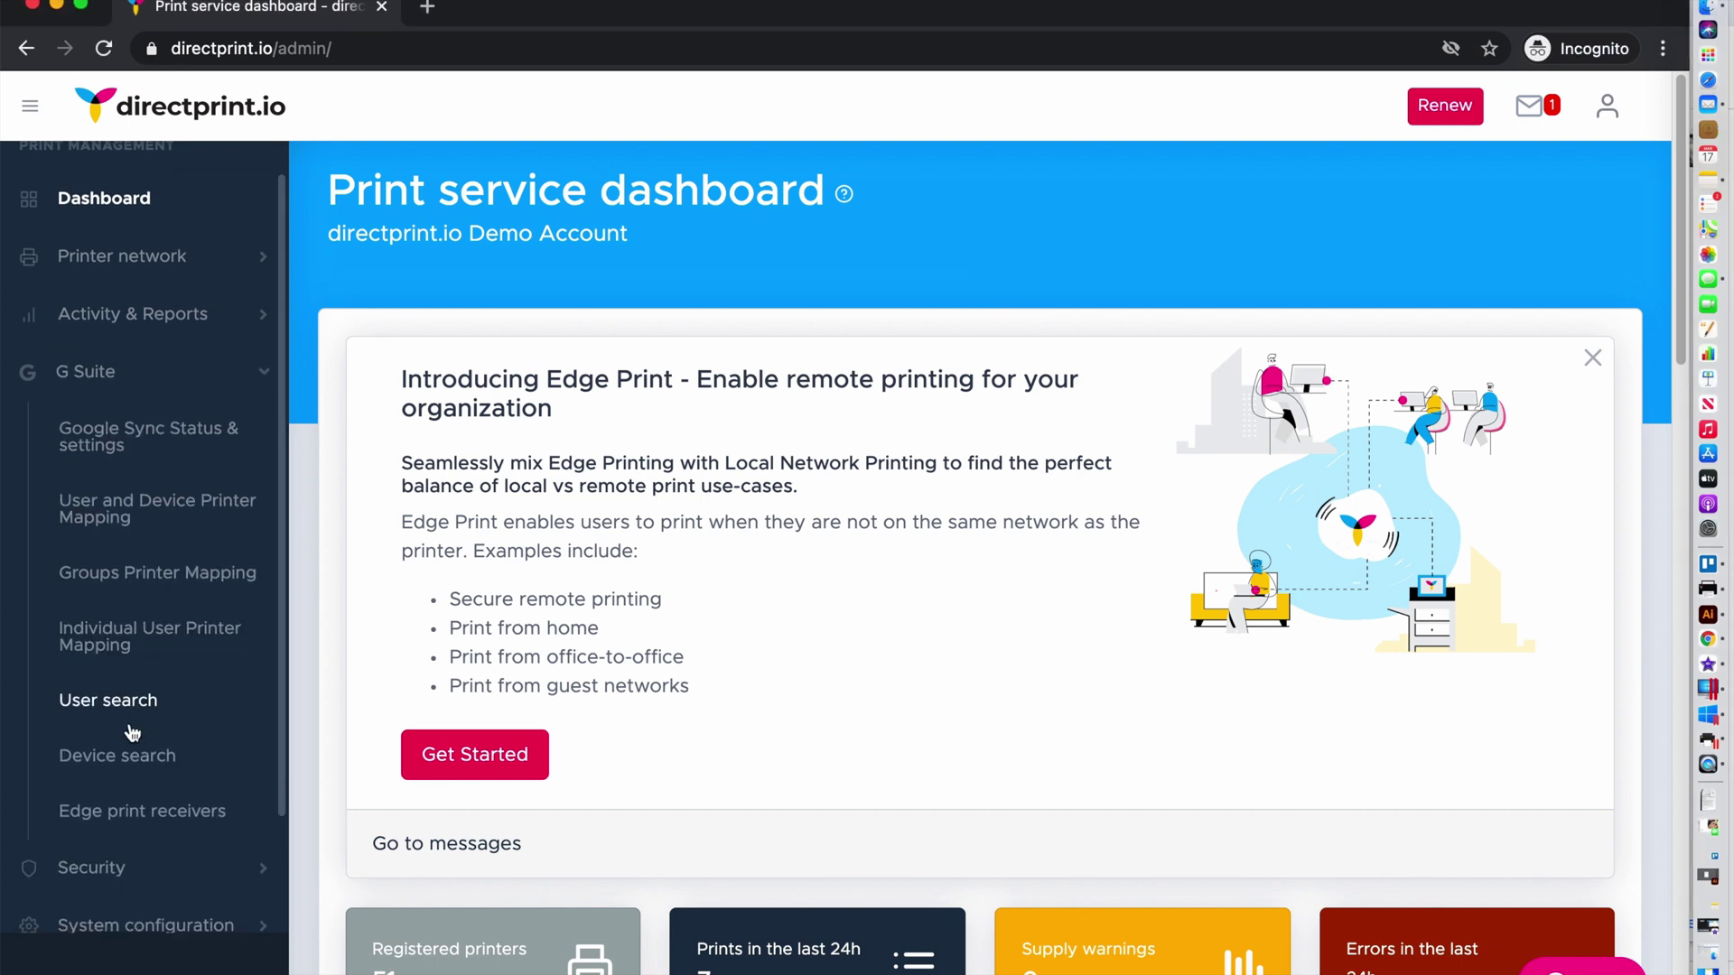
left_click(118, 818)
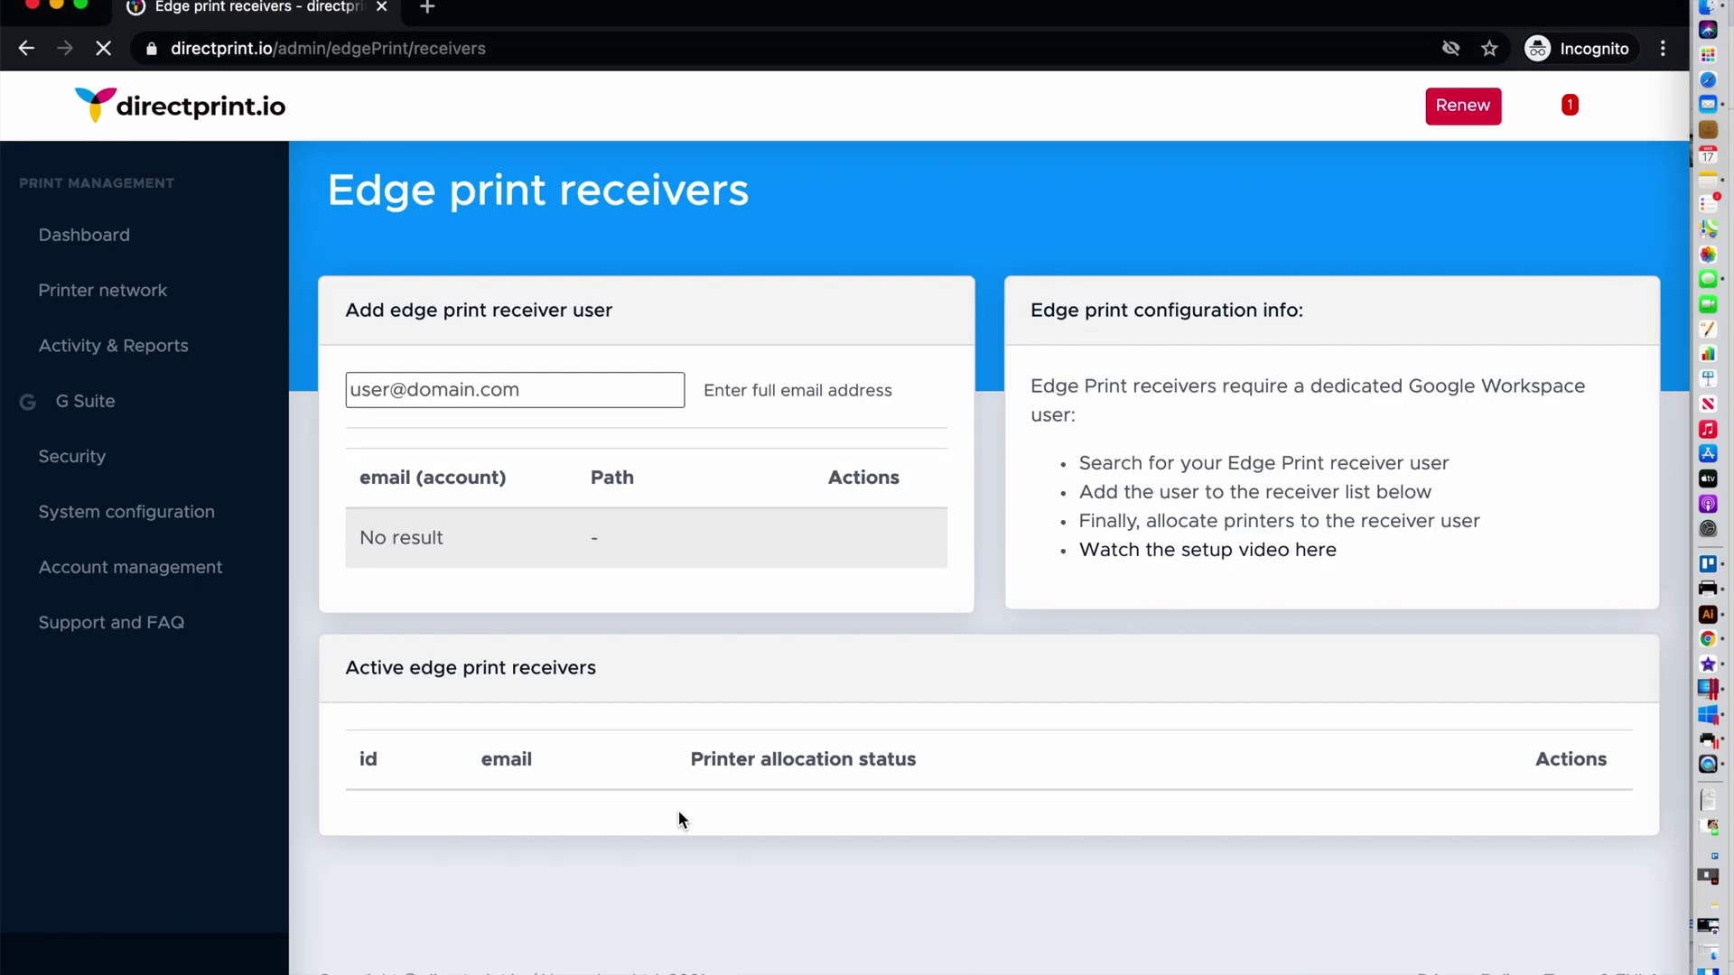
Enter the receiver account's full e-mail address and add it as an edge print receiver
left_click(520, 390)
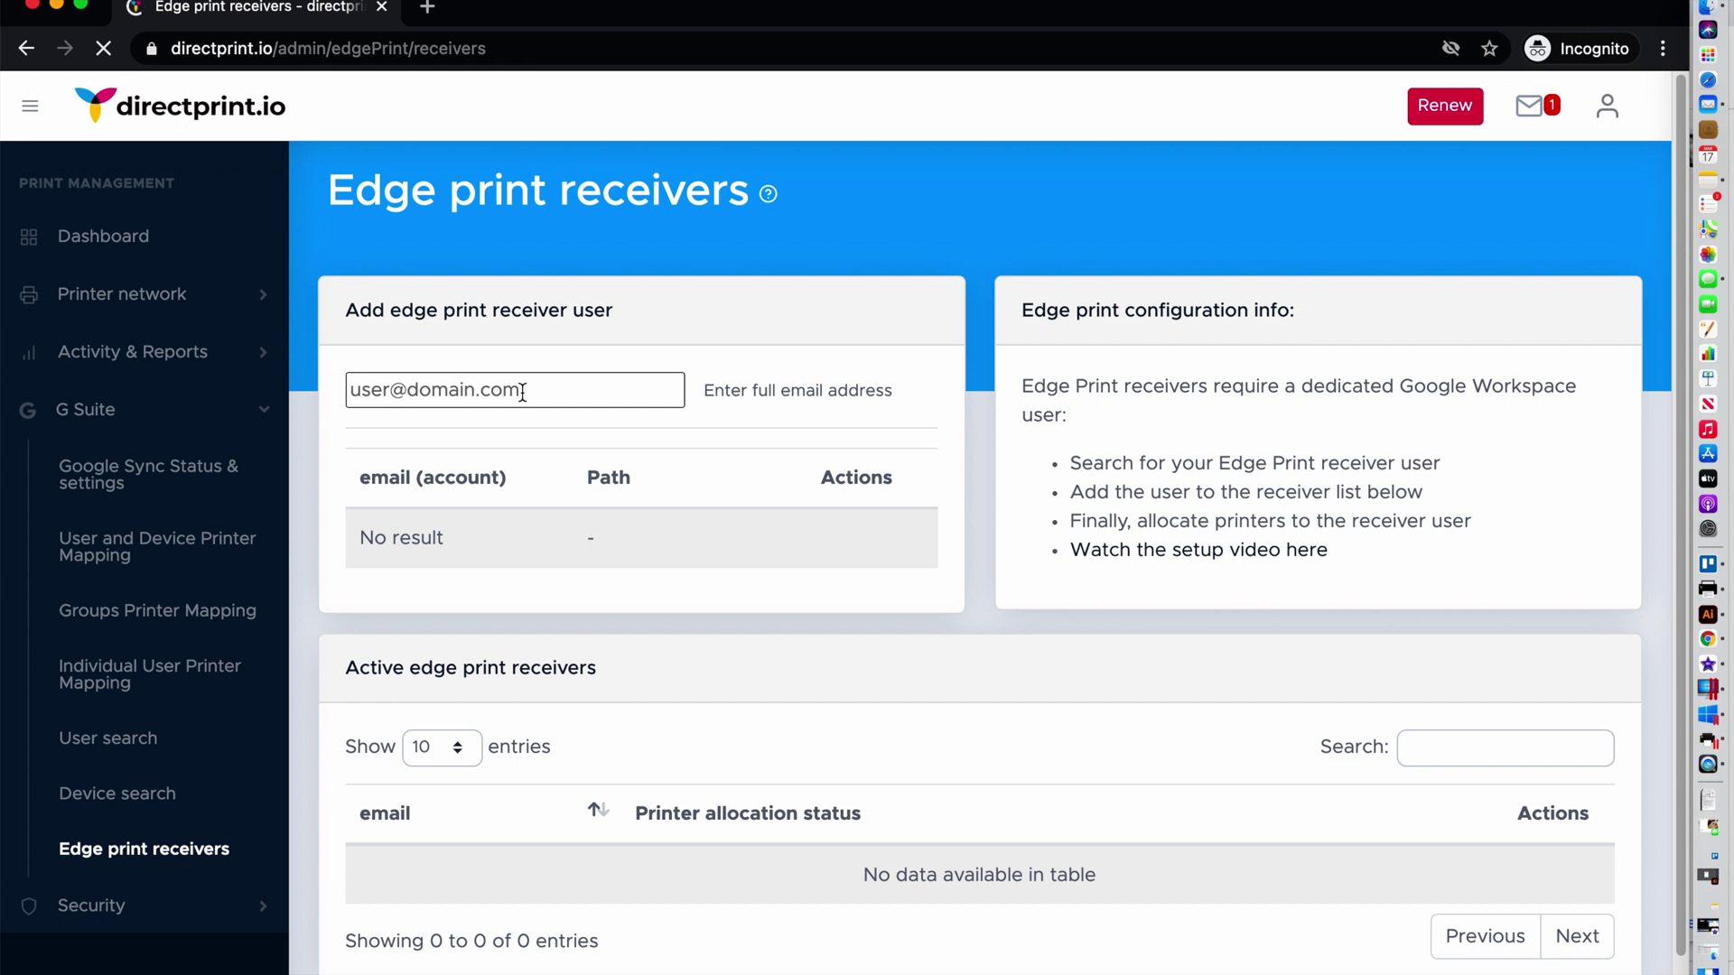
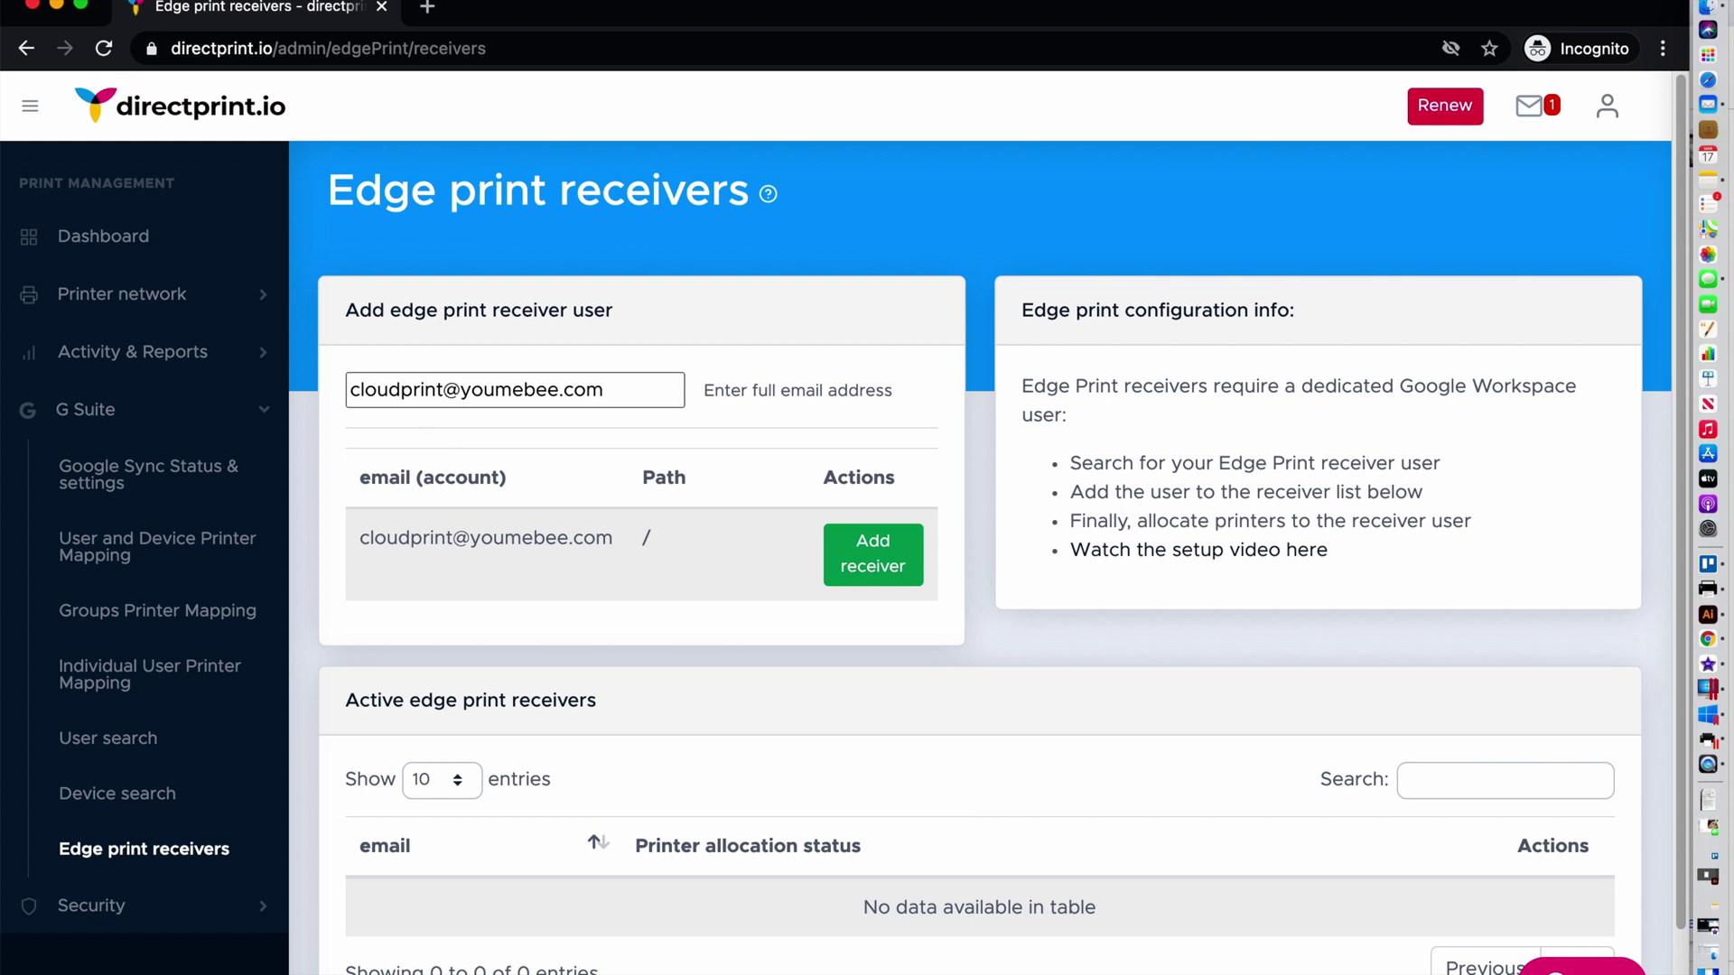
left_click(860, 565)
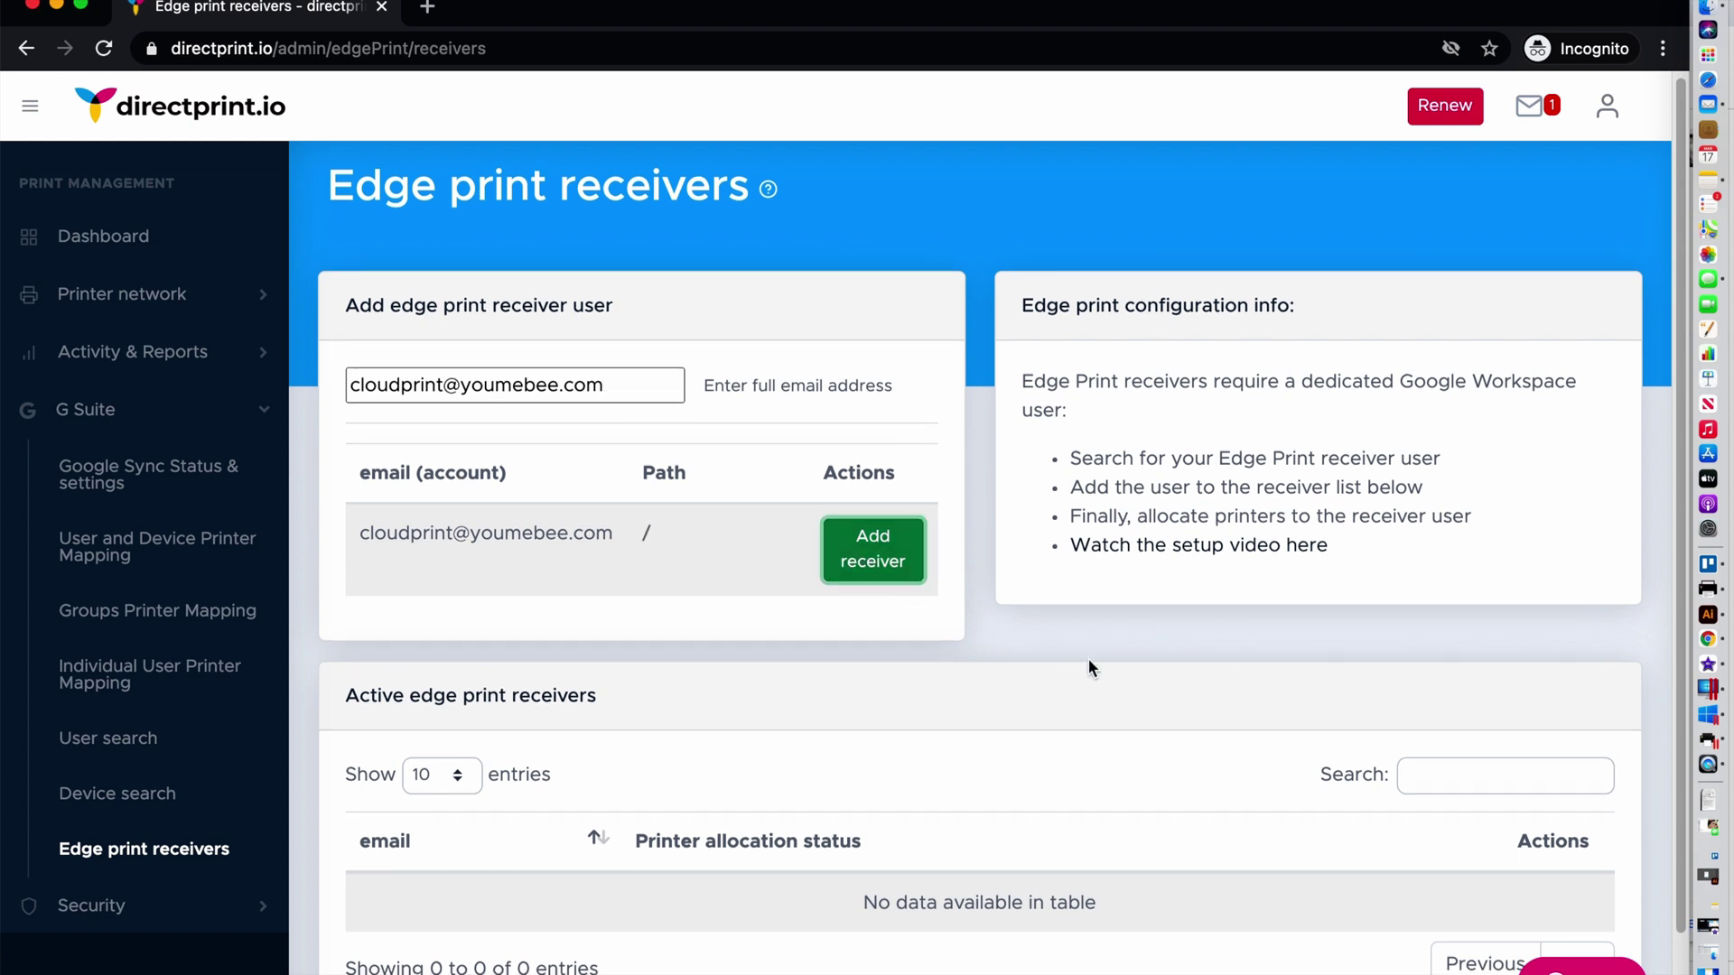
scroll(1089, 666, "down", 2)
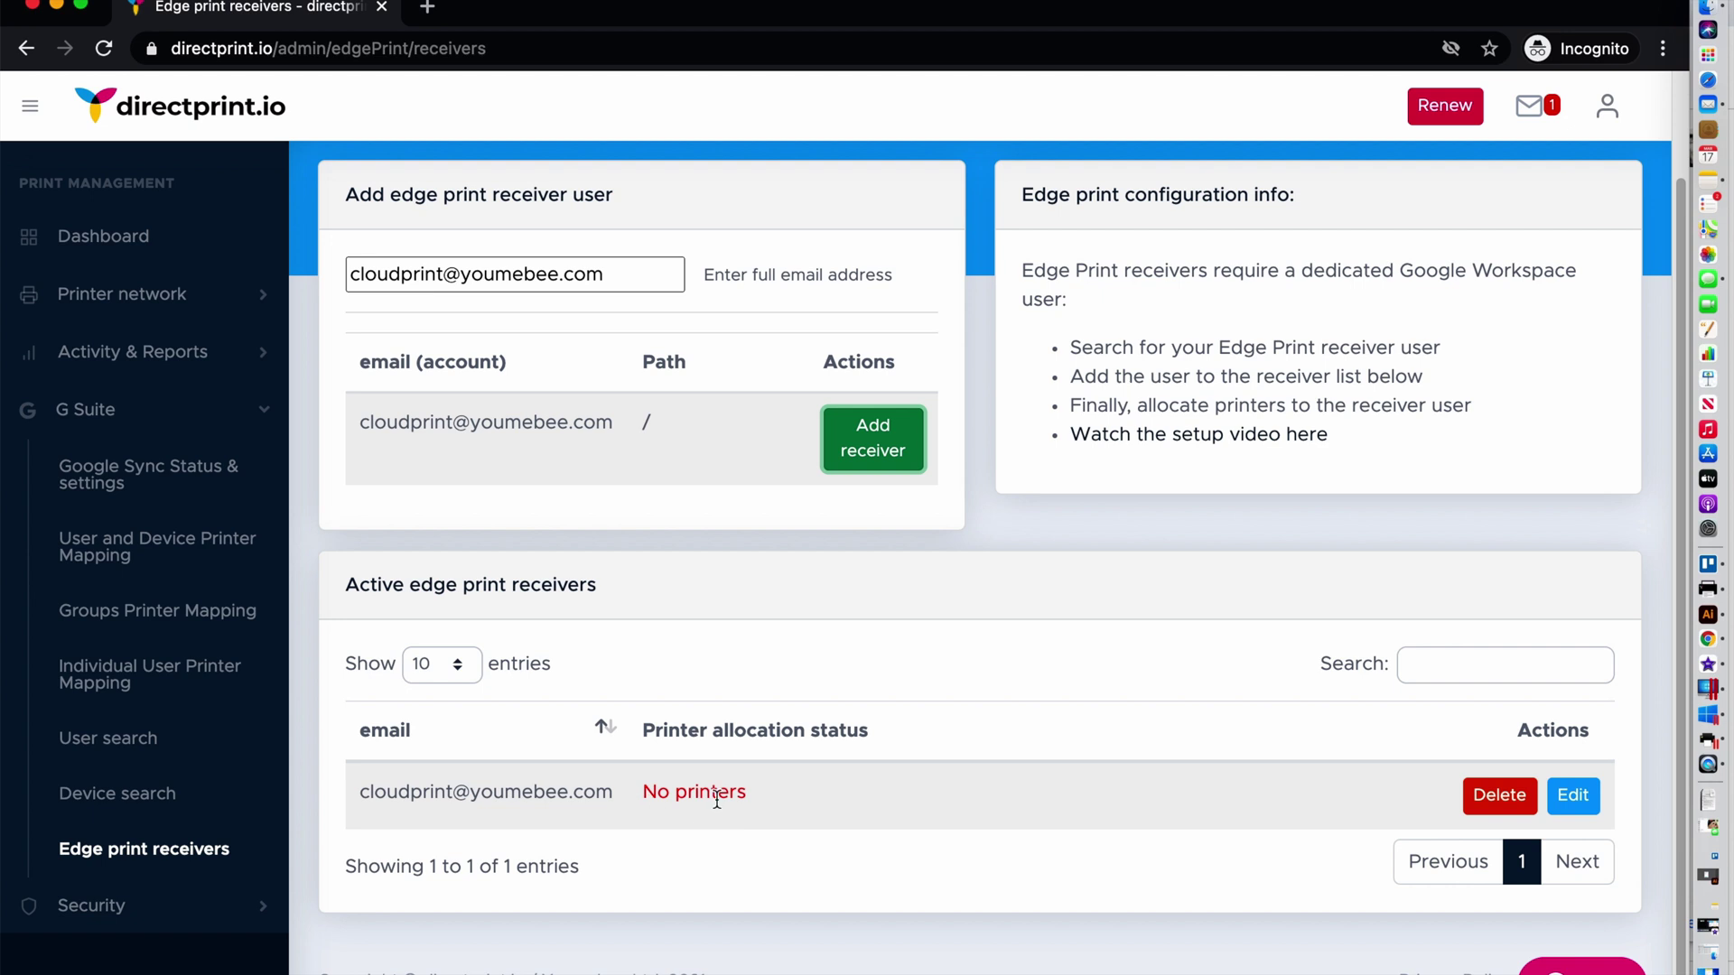
Allocate Admin Office Printer to the receiver, then check it in the Mac smart printing client
left_click(1571, 800)
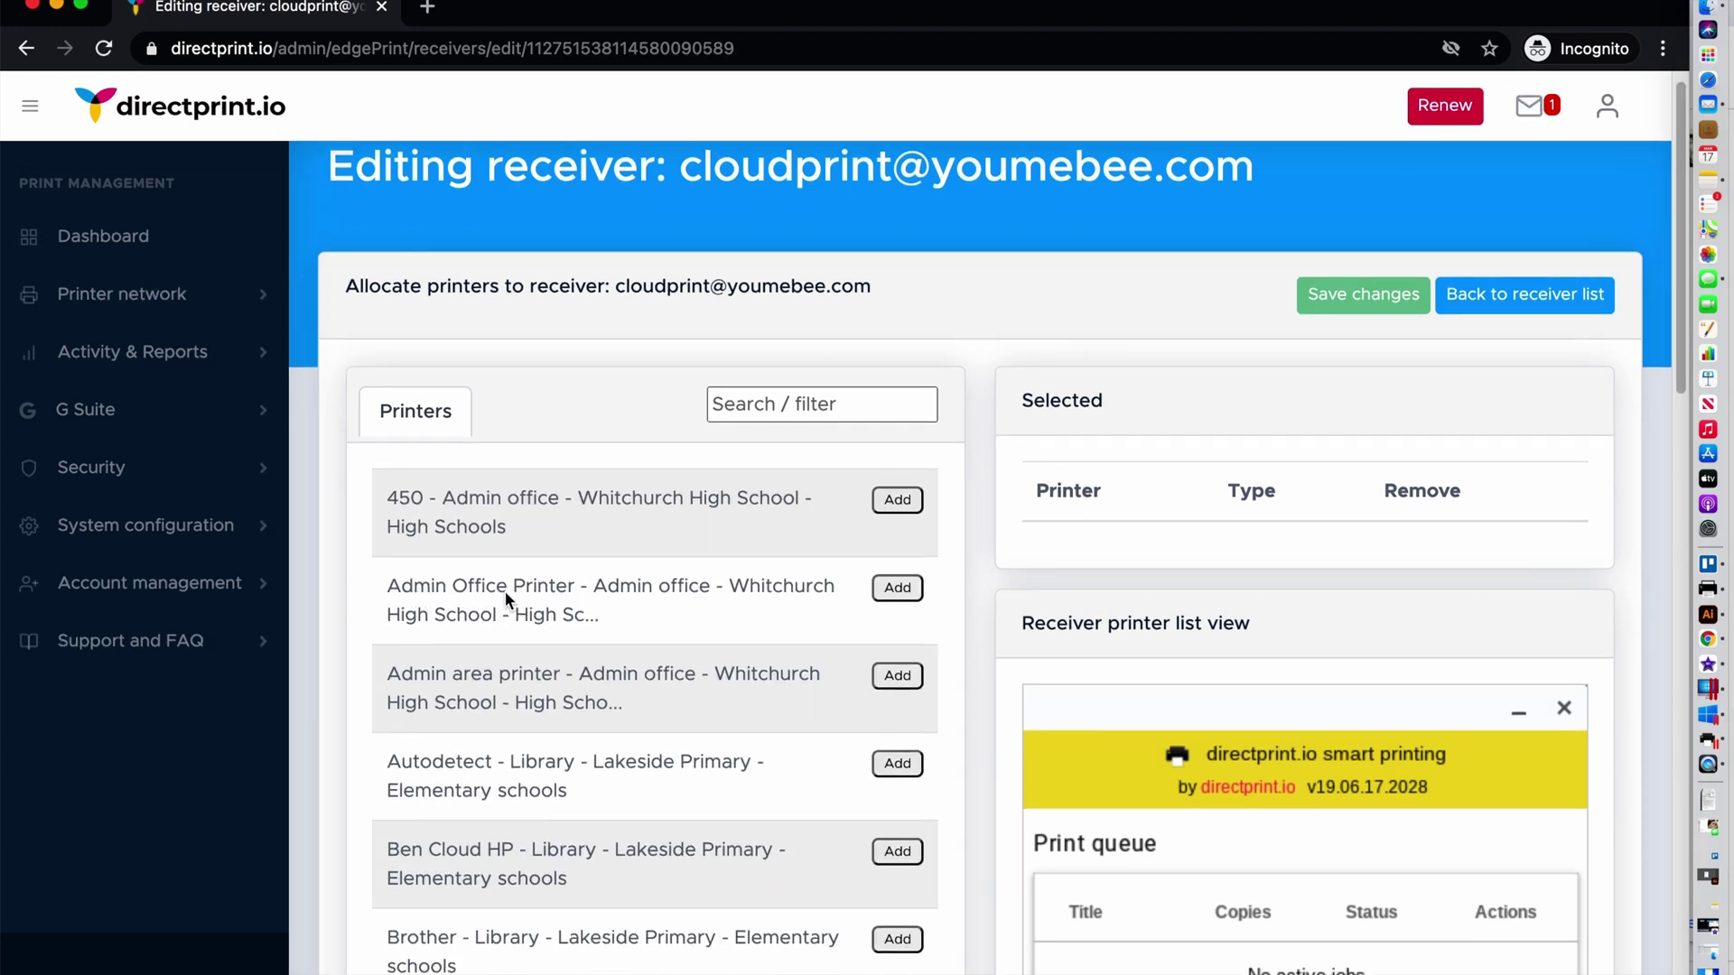
left_click(910, 600)
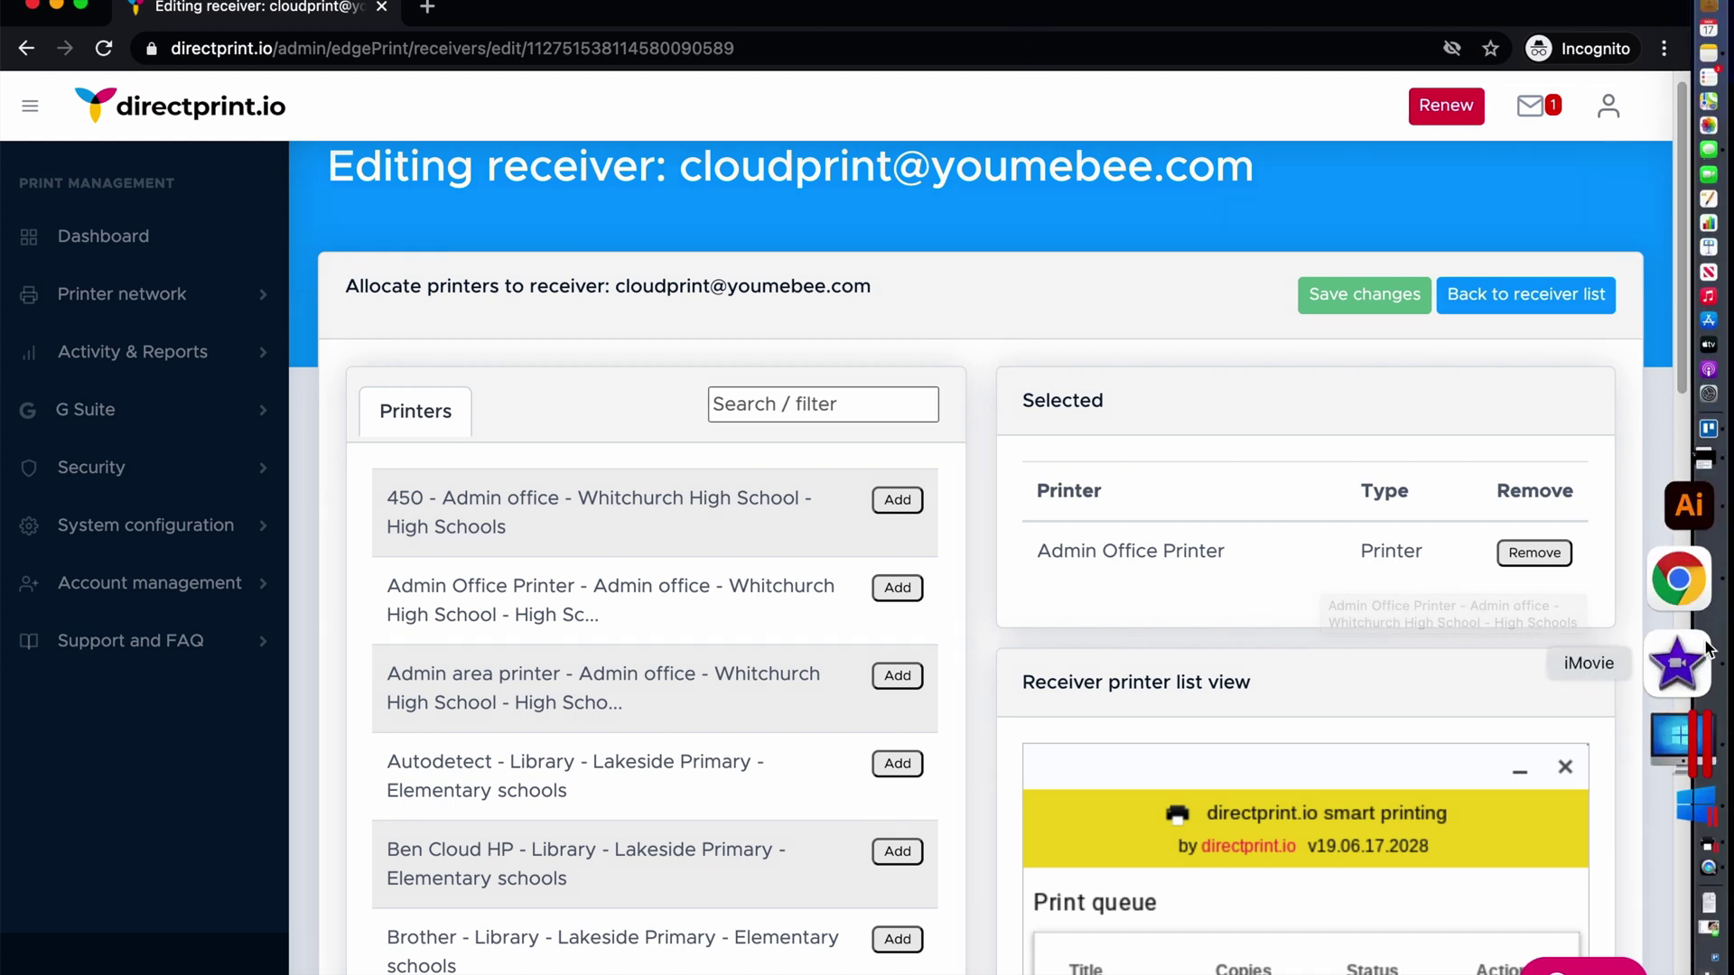
left_click(1680, 564)
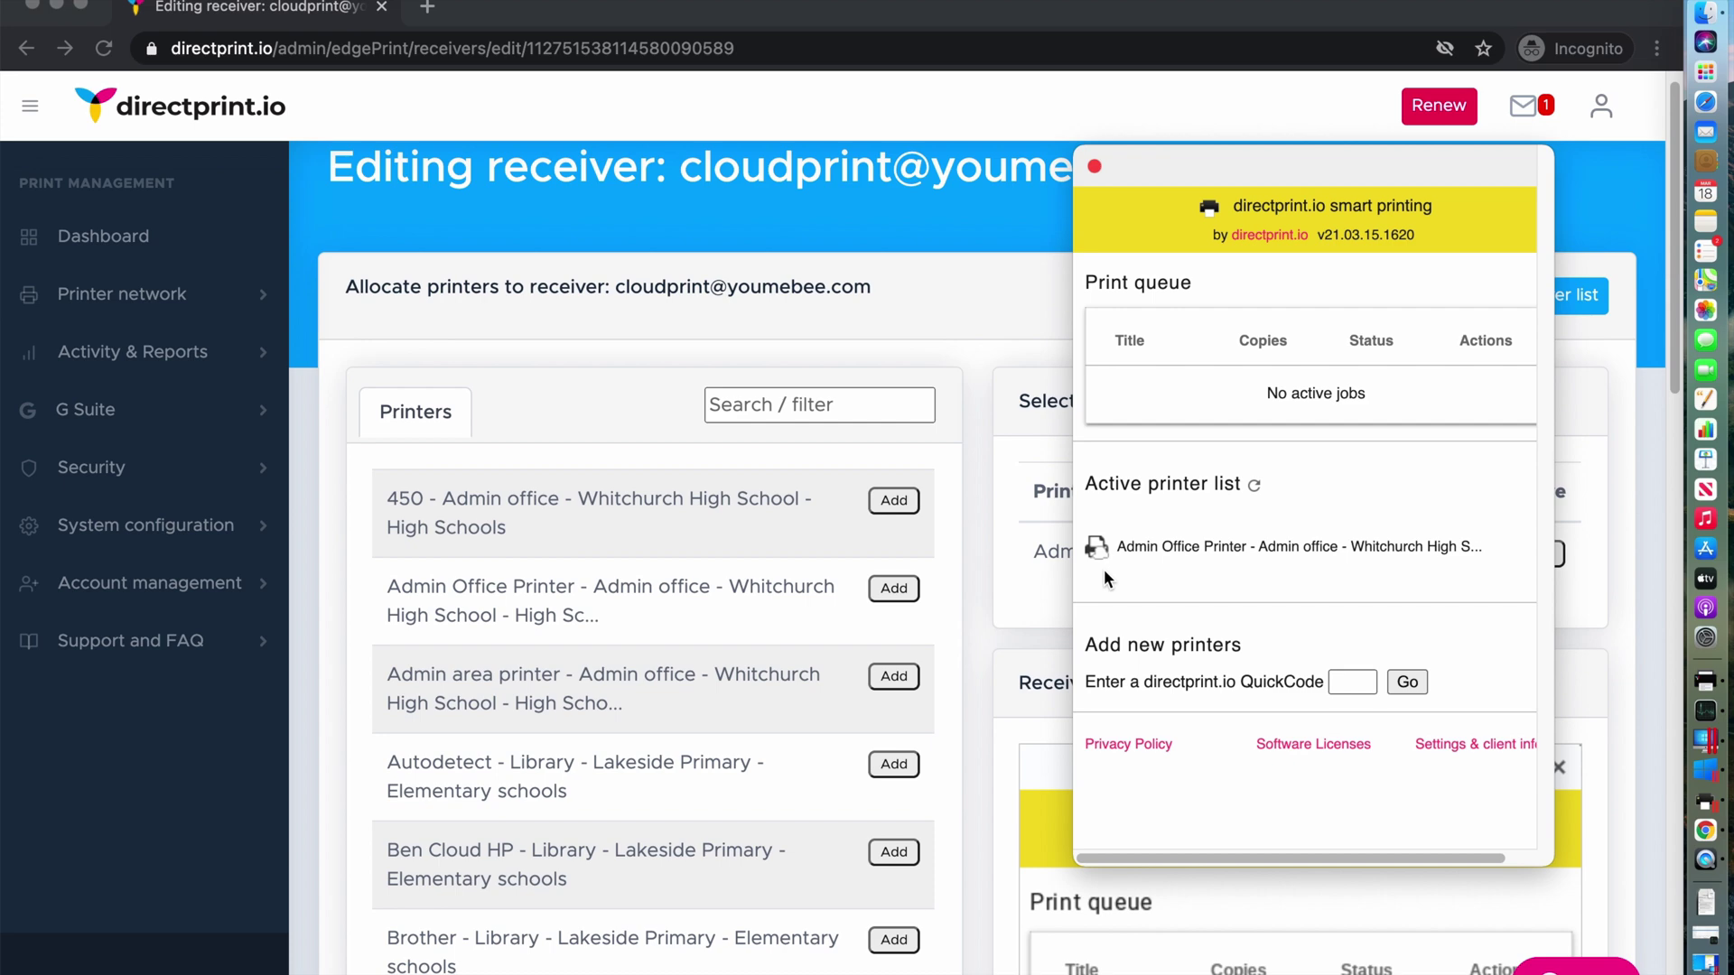
Switch to the Windows 10 client and begin Sign in with Google
left_click(1691, 750)
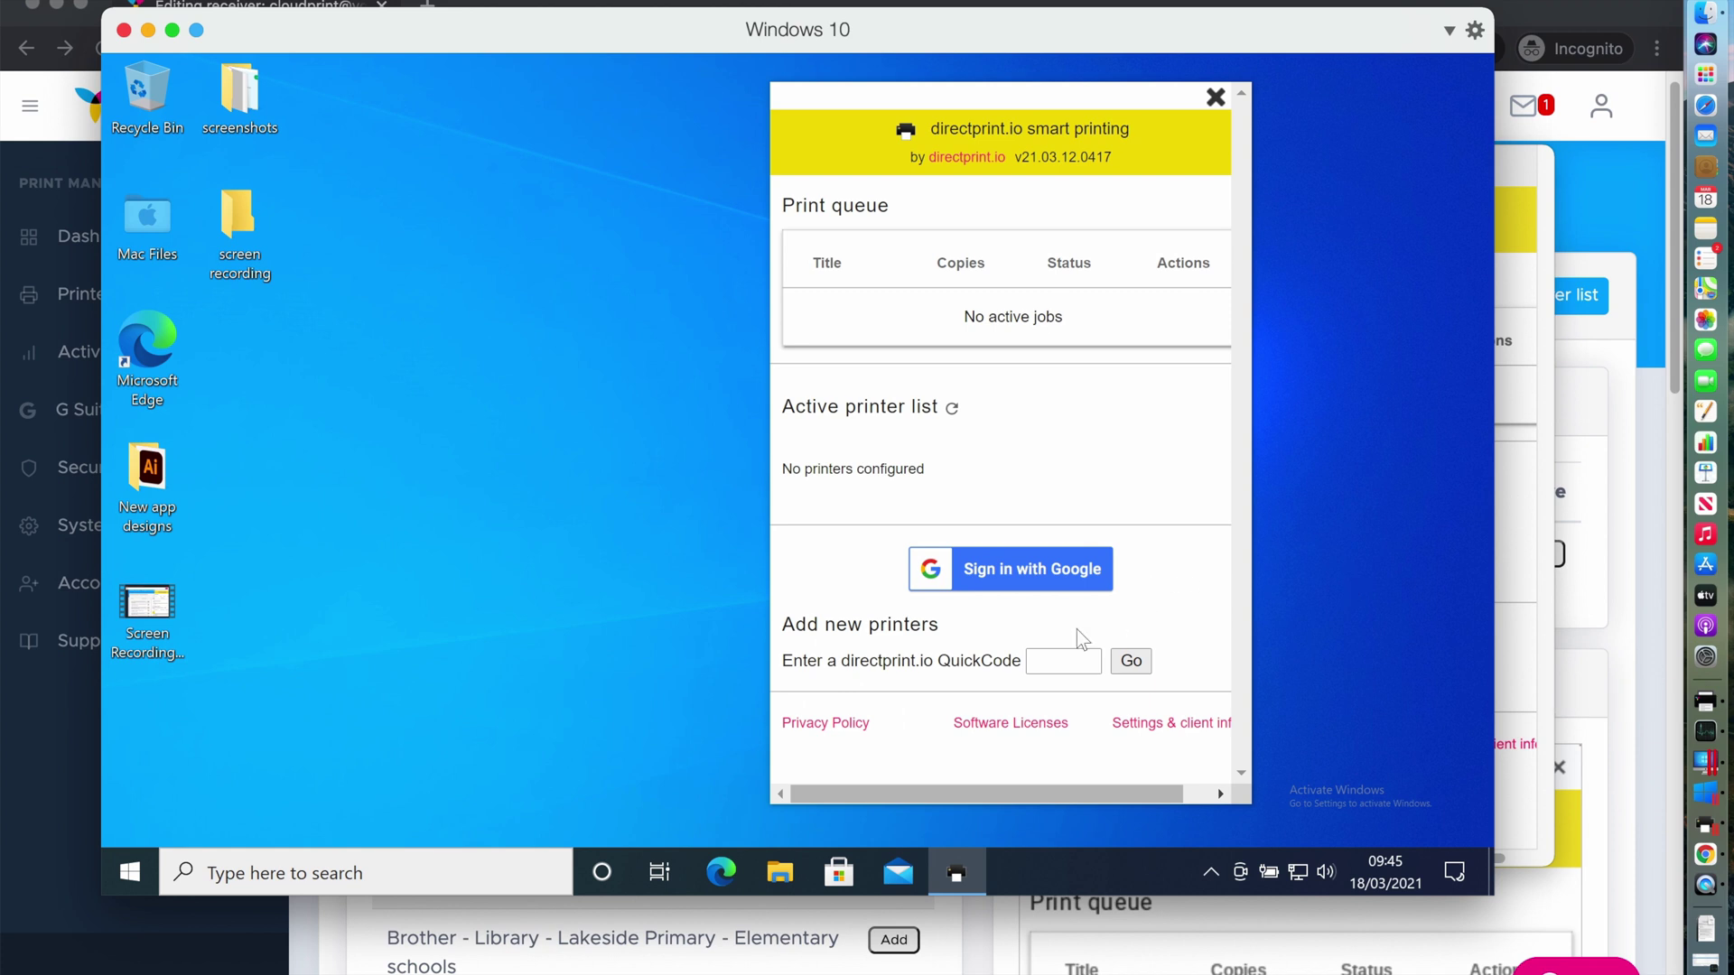
left_click(1020, 571)
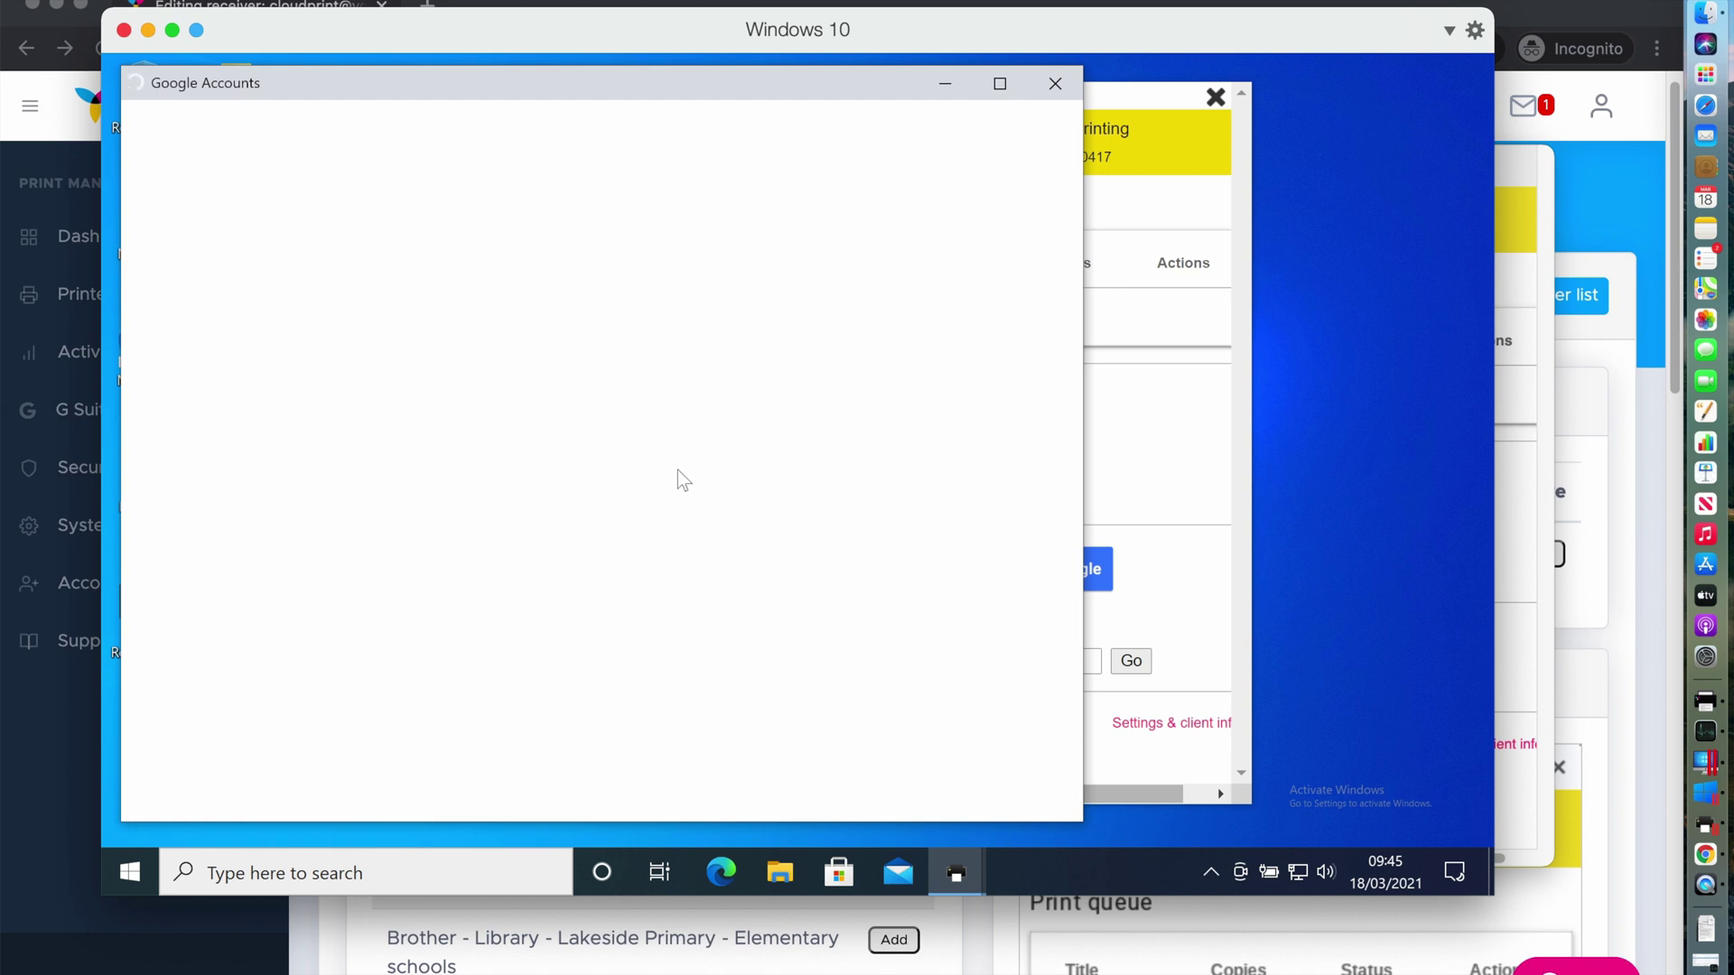
Choose the receiver Google account and allow access twice, closing each Sign-on activated window
left_click(761, 322)
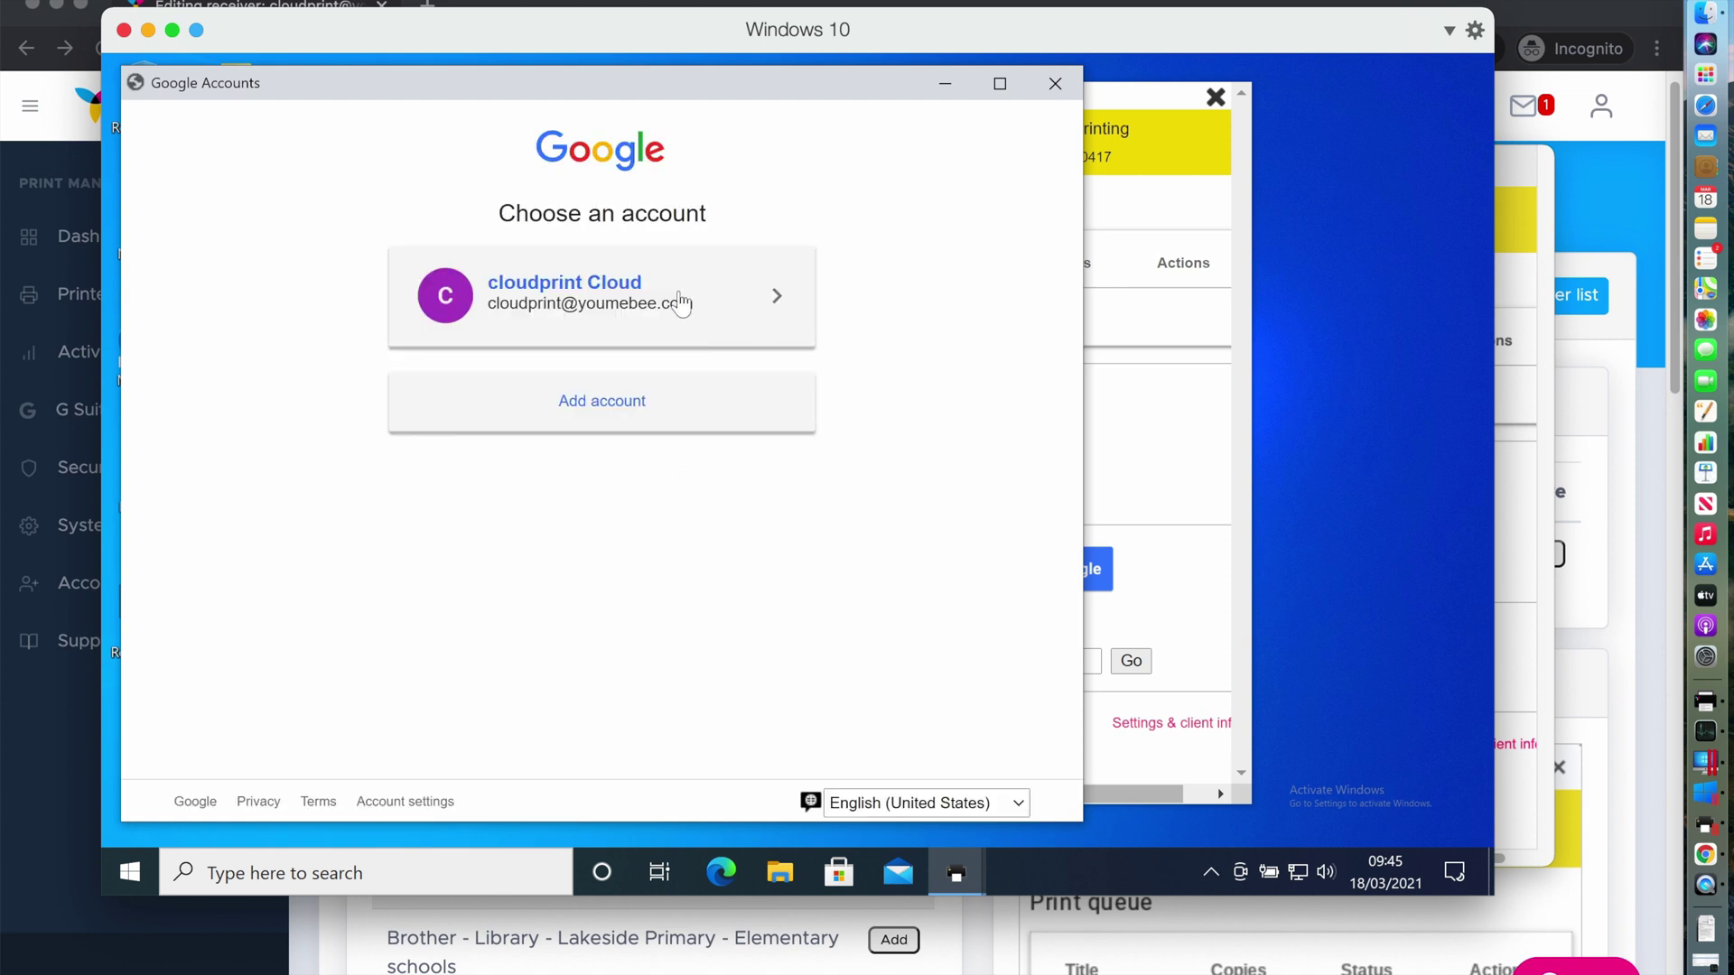
scroll(909, 447, "down", 3)
left_click(809, 689)
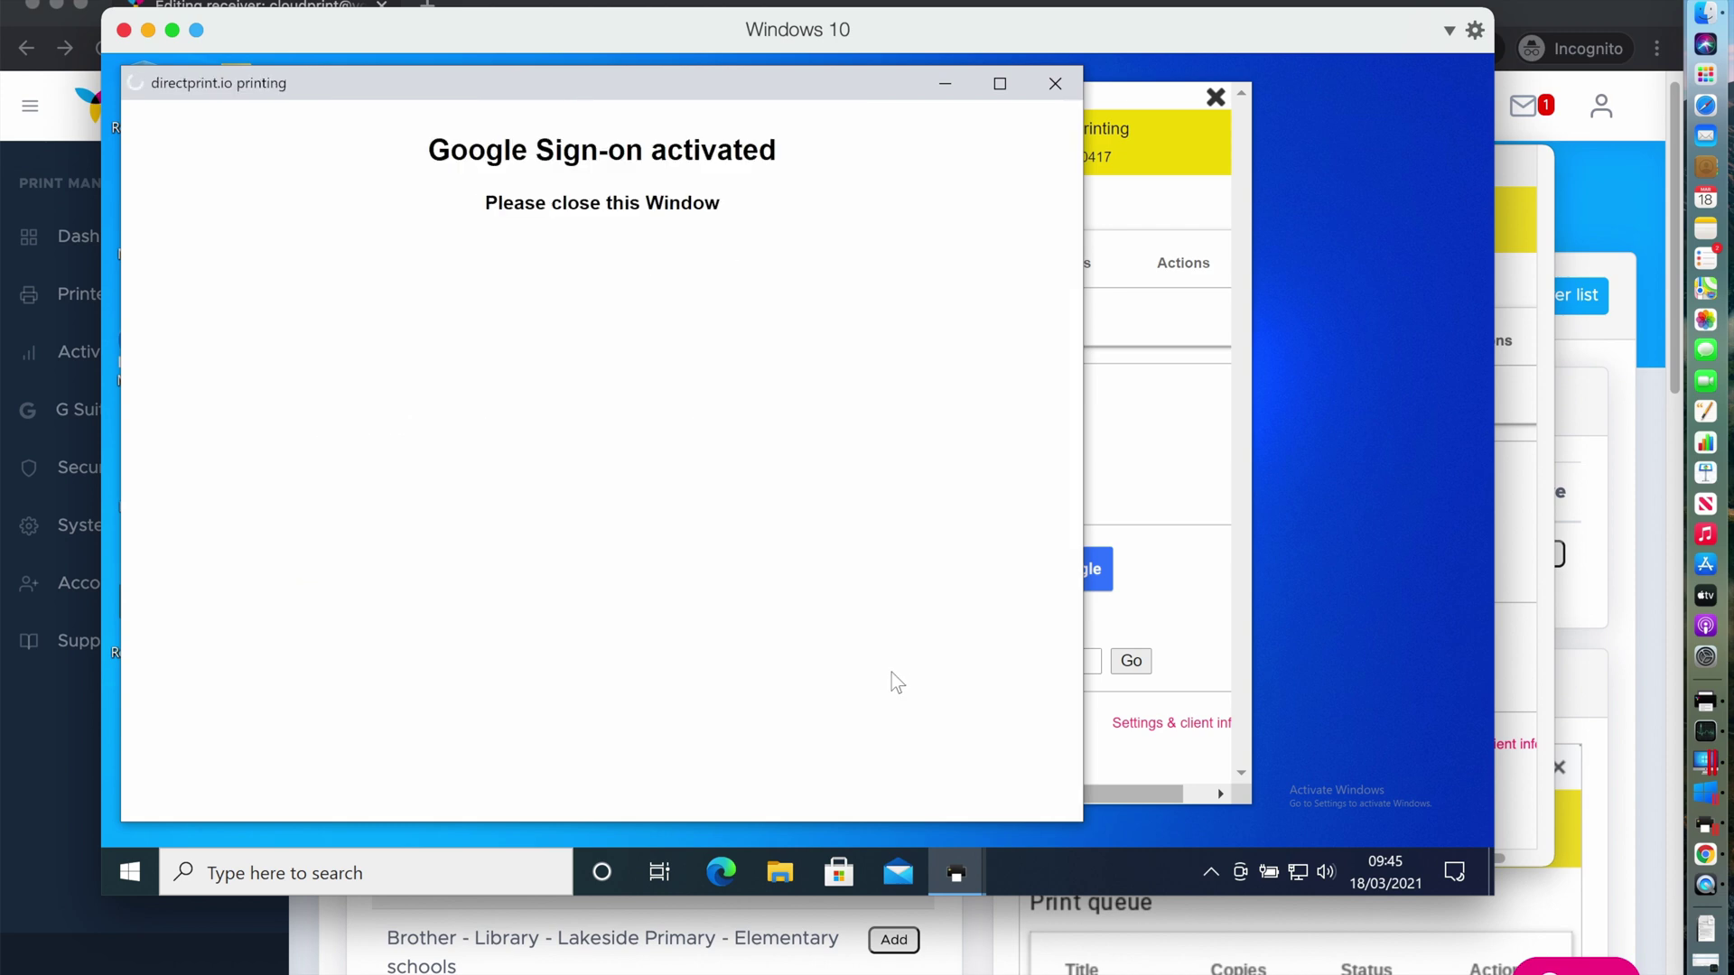
left_click(1052, 85)
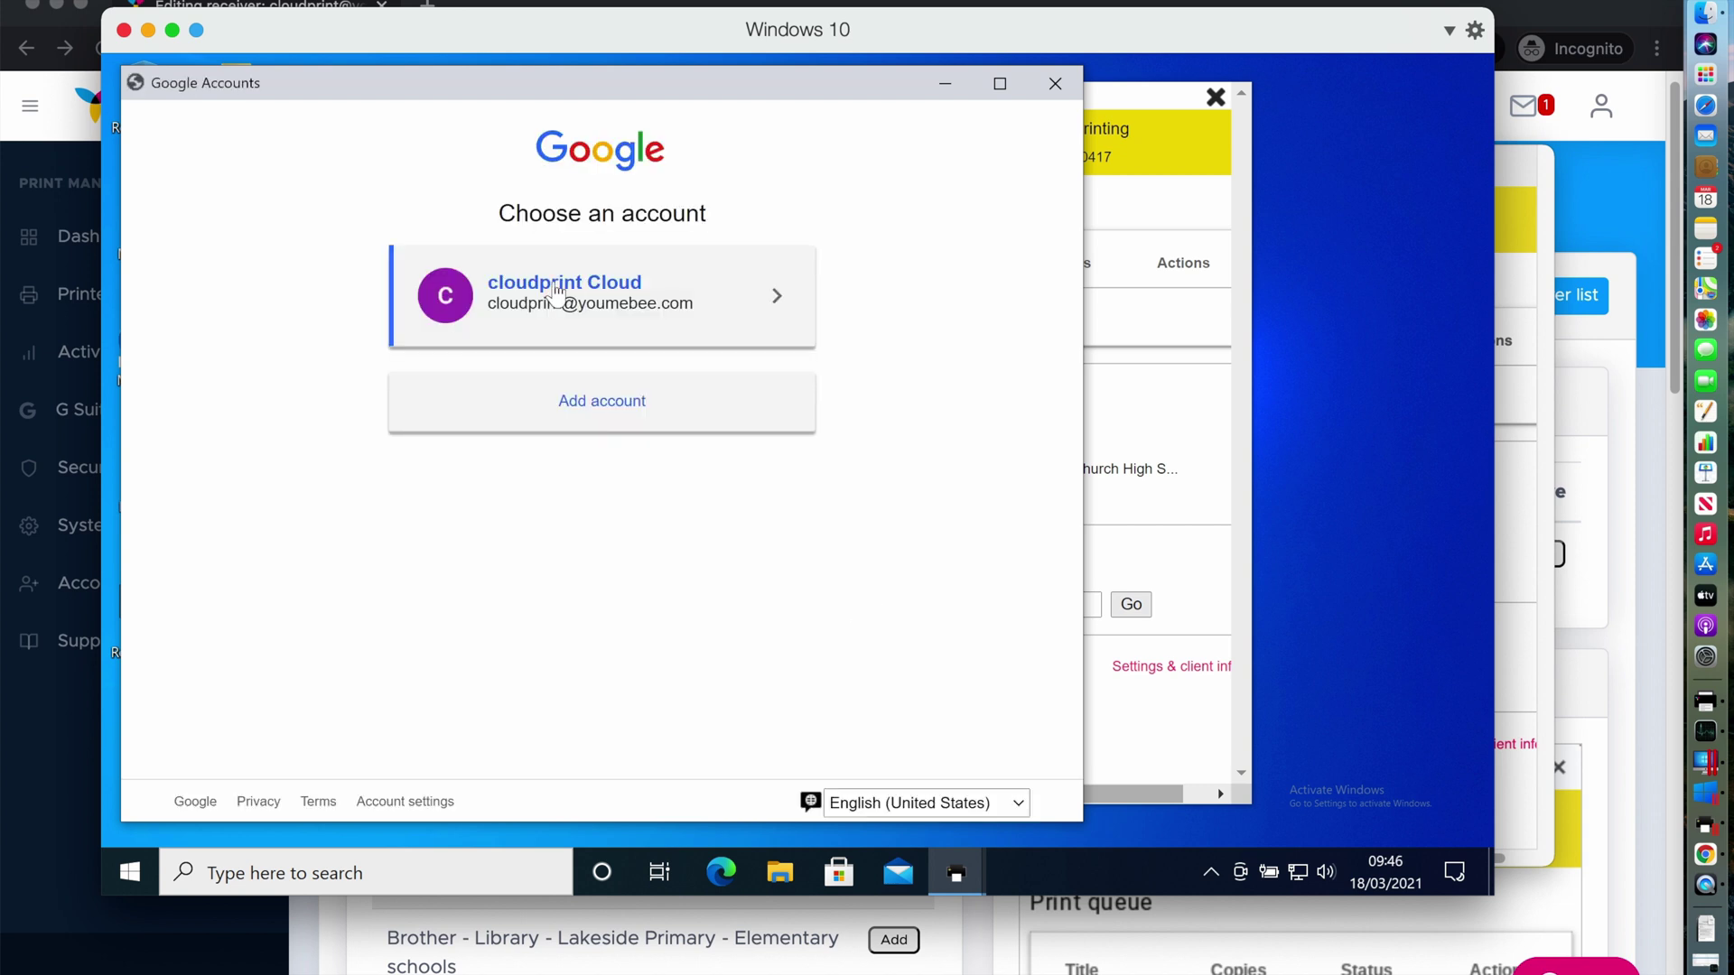
left_click(557, 291)
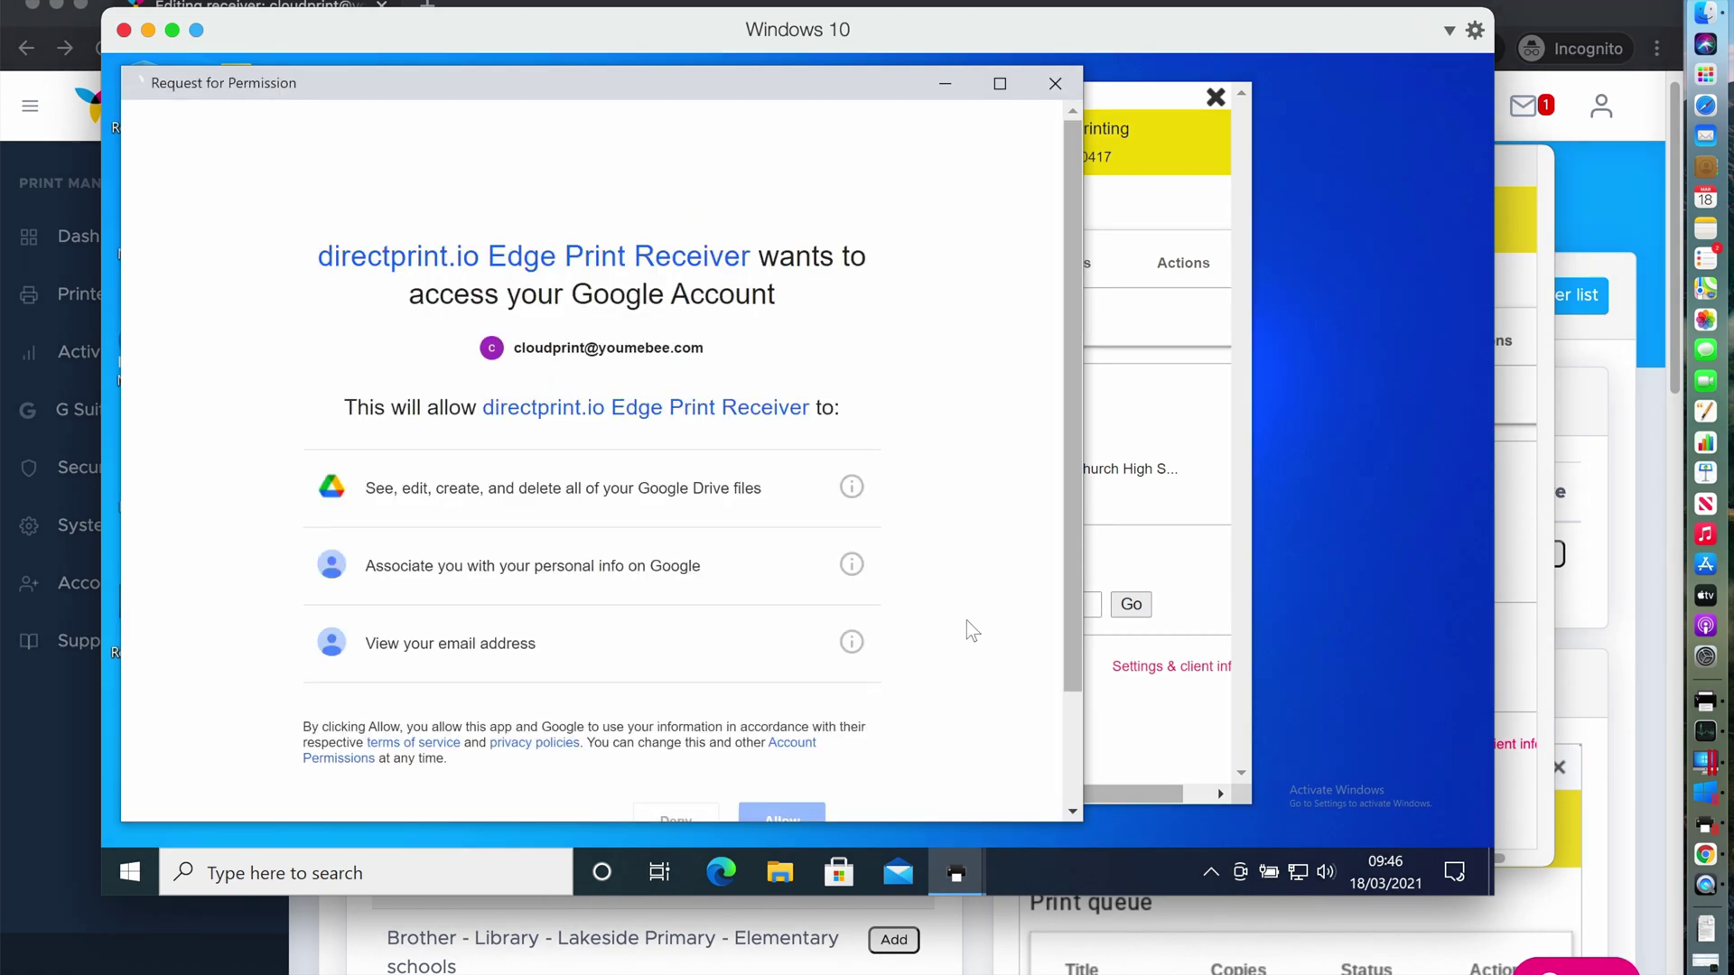
left_click(782, 682)
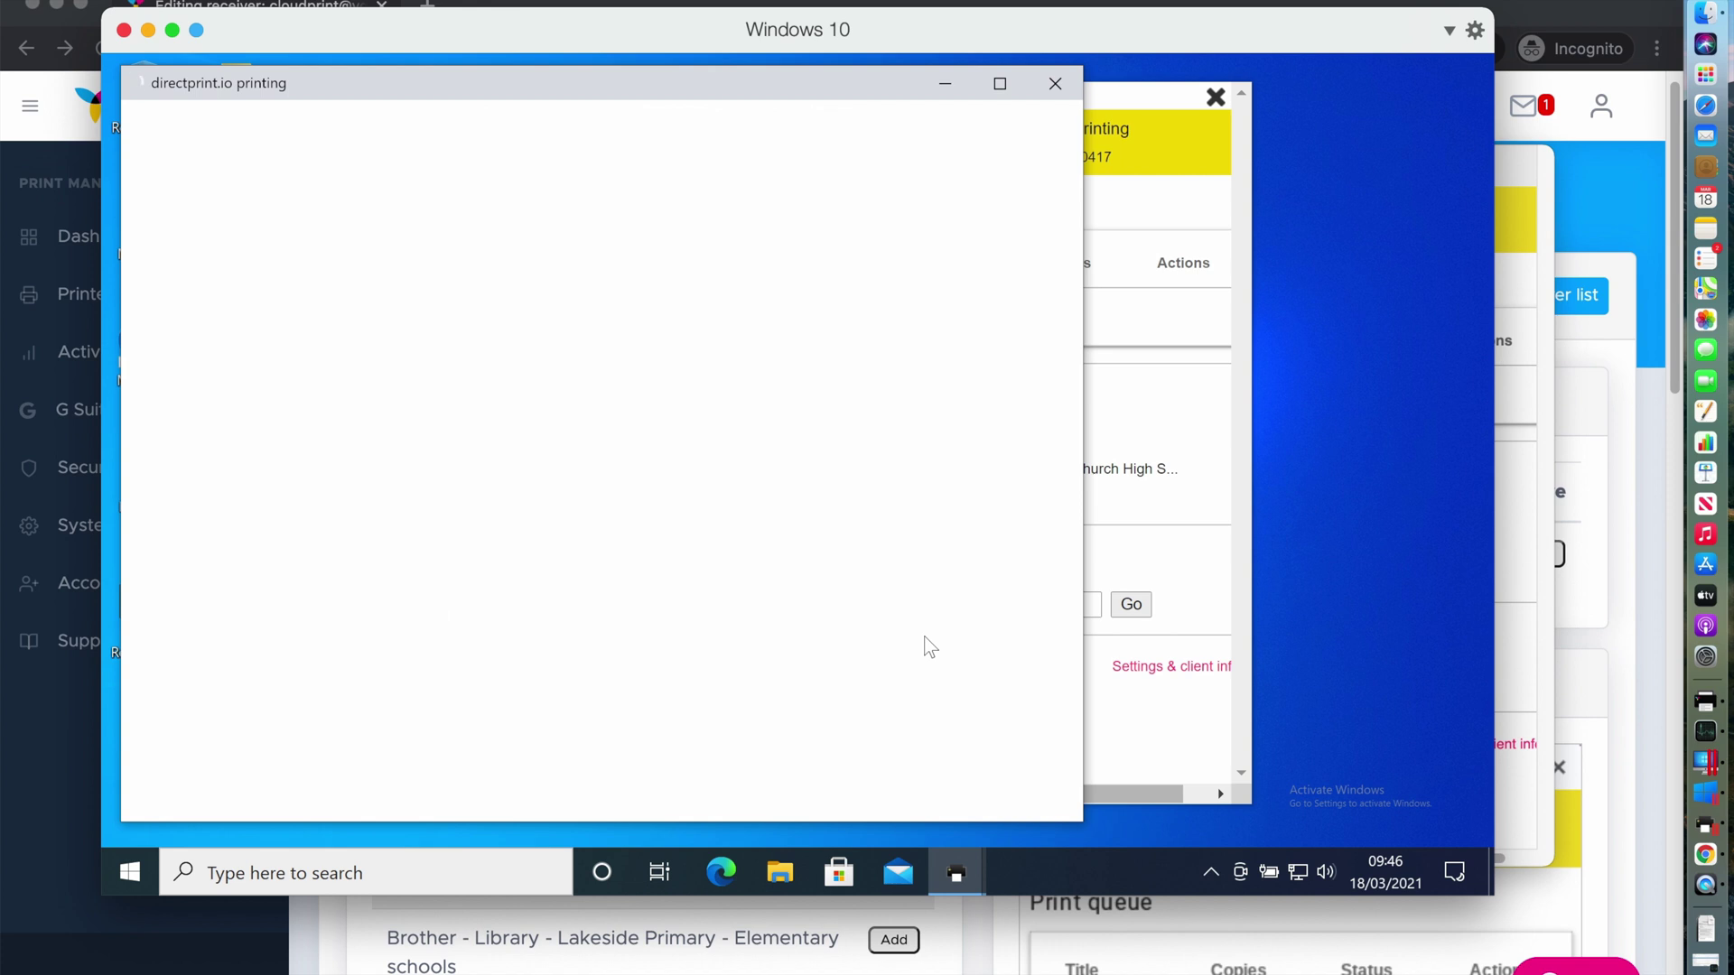
left_click(1053, 89)
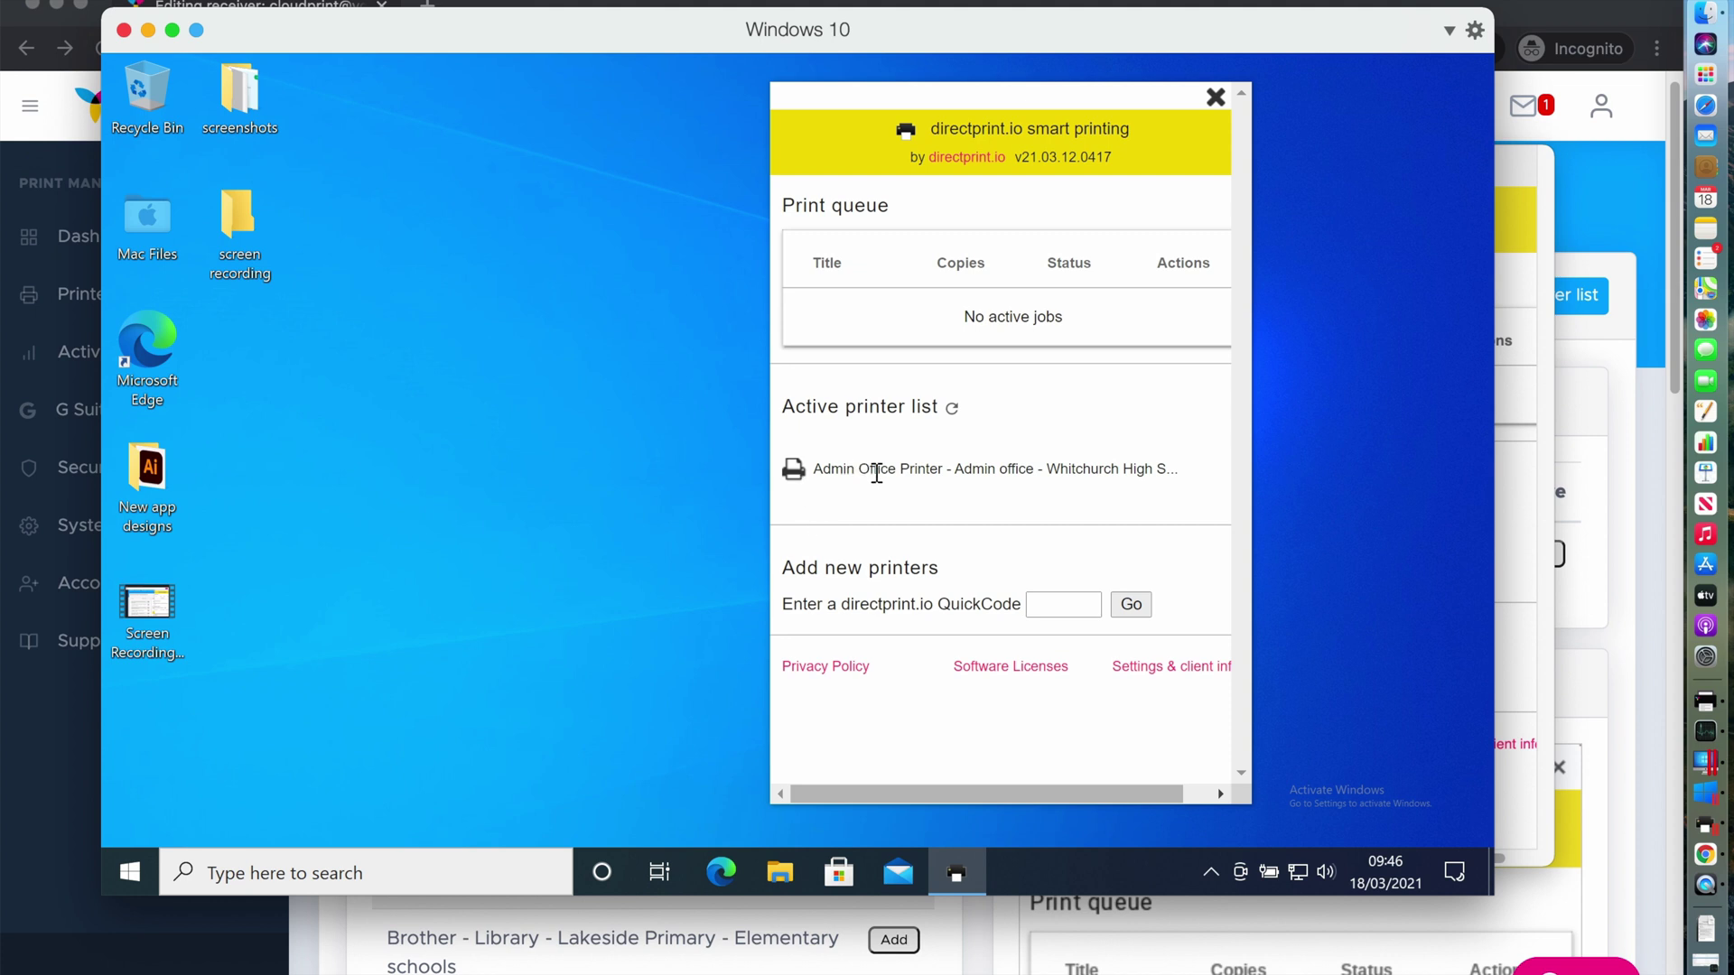
left_click(794, 469)
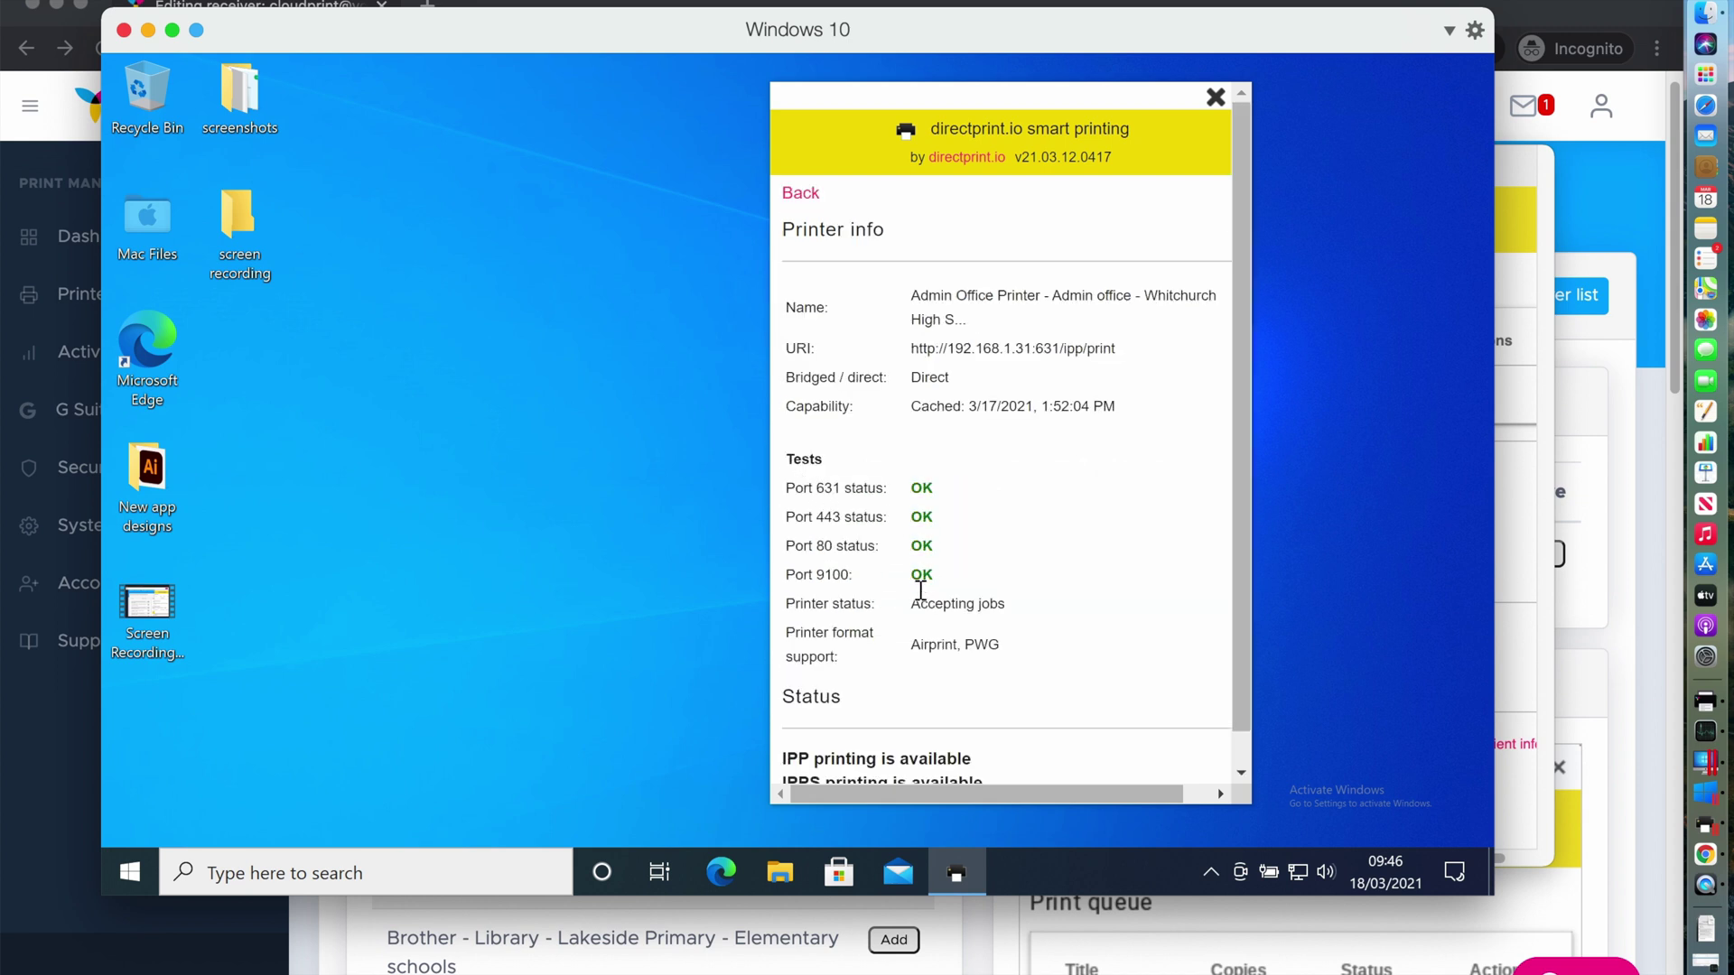
scroll(912, 604, "down", 1)
scroll(903, 542, "up", 1)
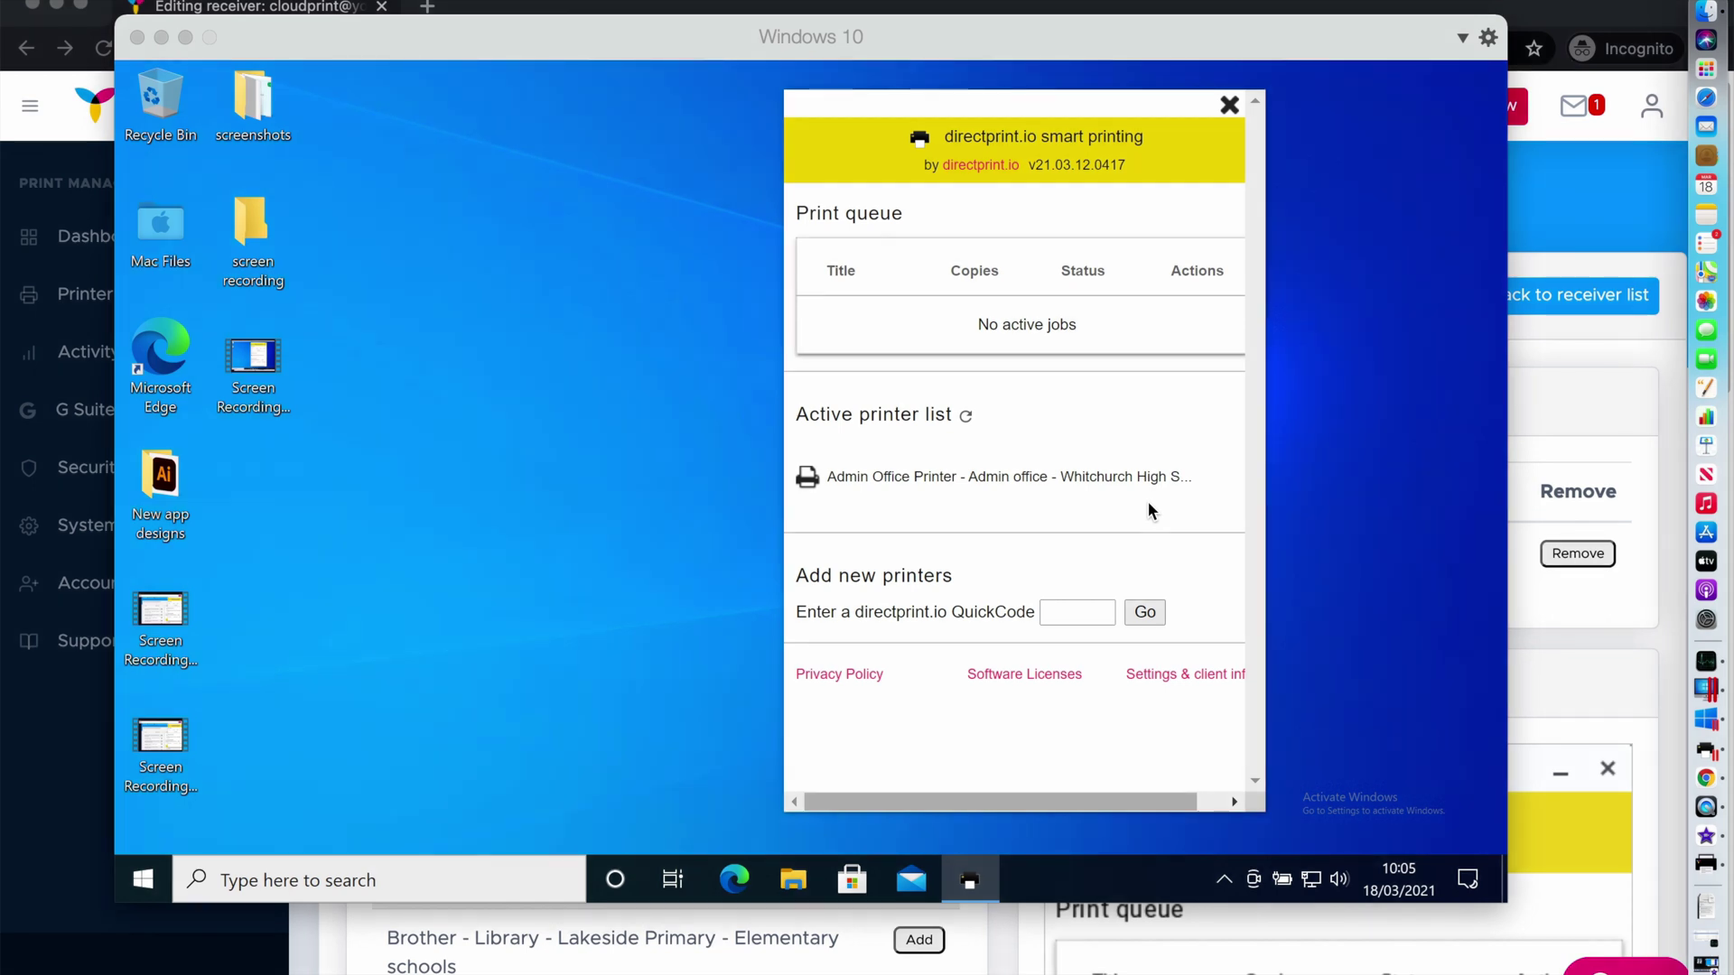
Print the receiver editing page to Admin Office Printer and follow the job in both clients
left_click(1525, 395)
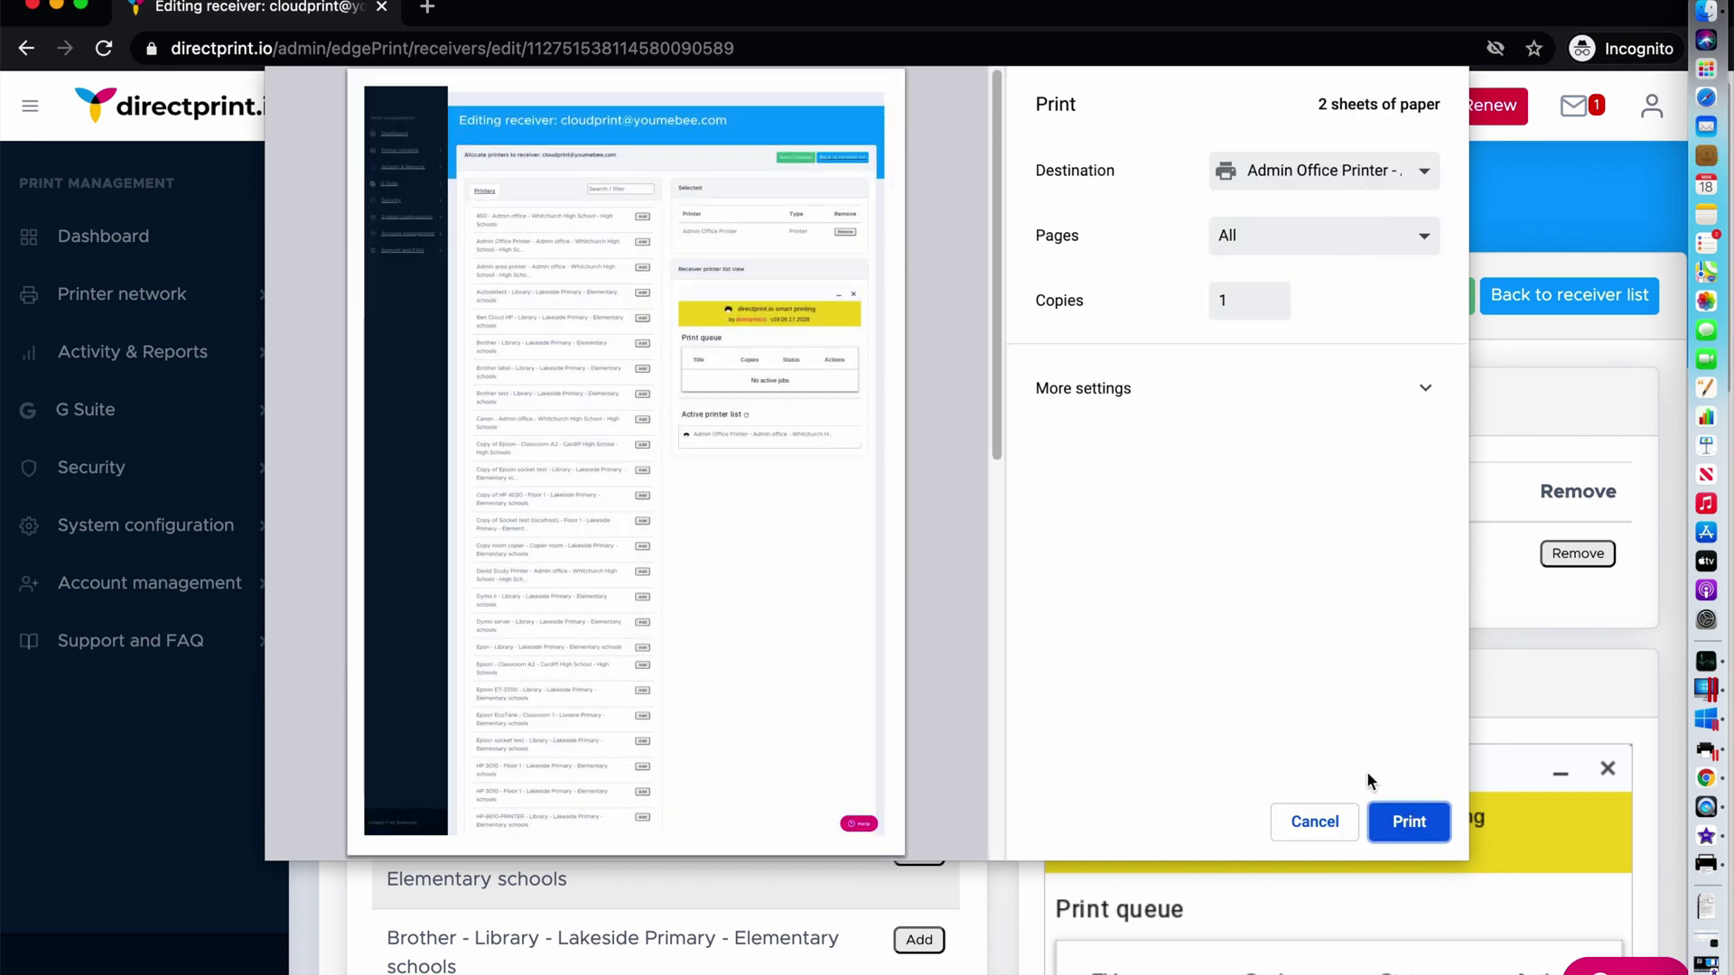
left_click(1398, 823)
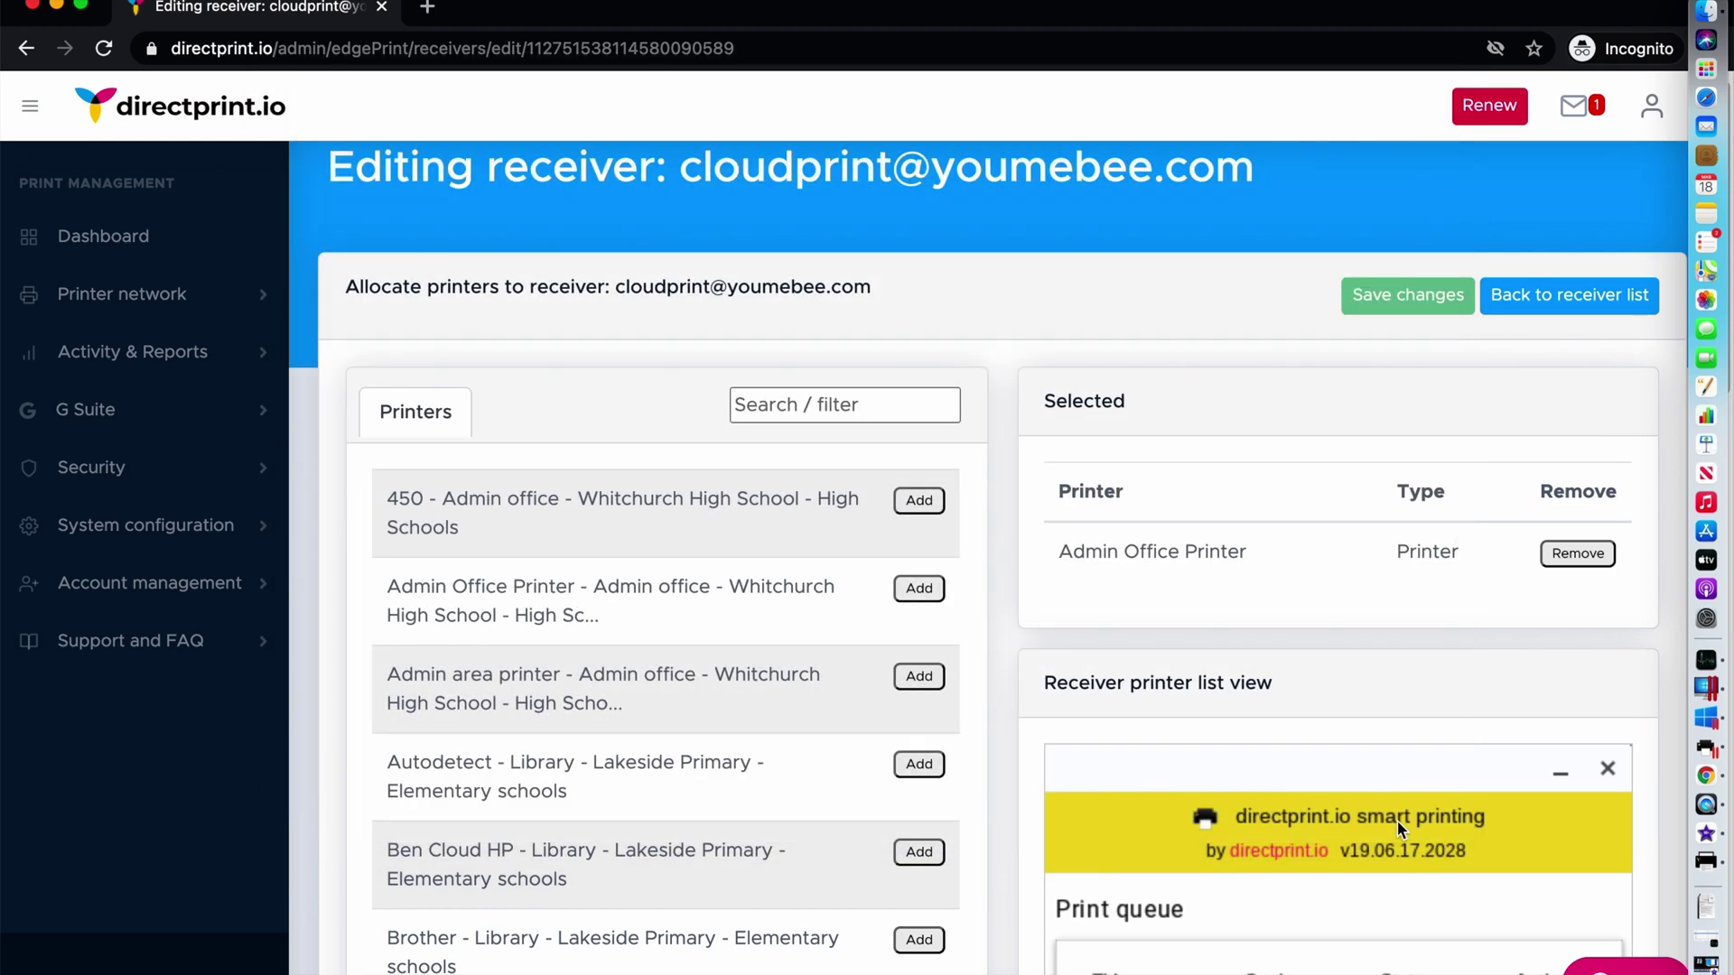
left_click(1716, 865)
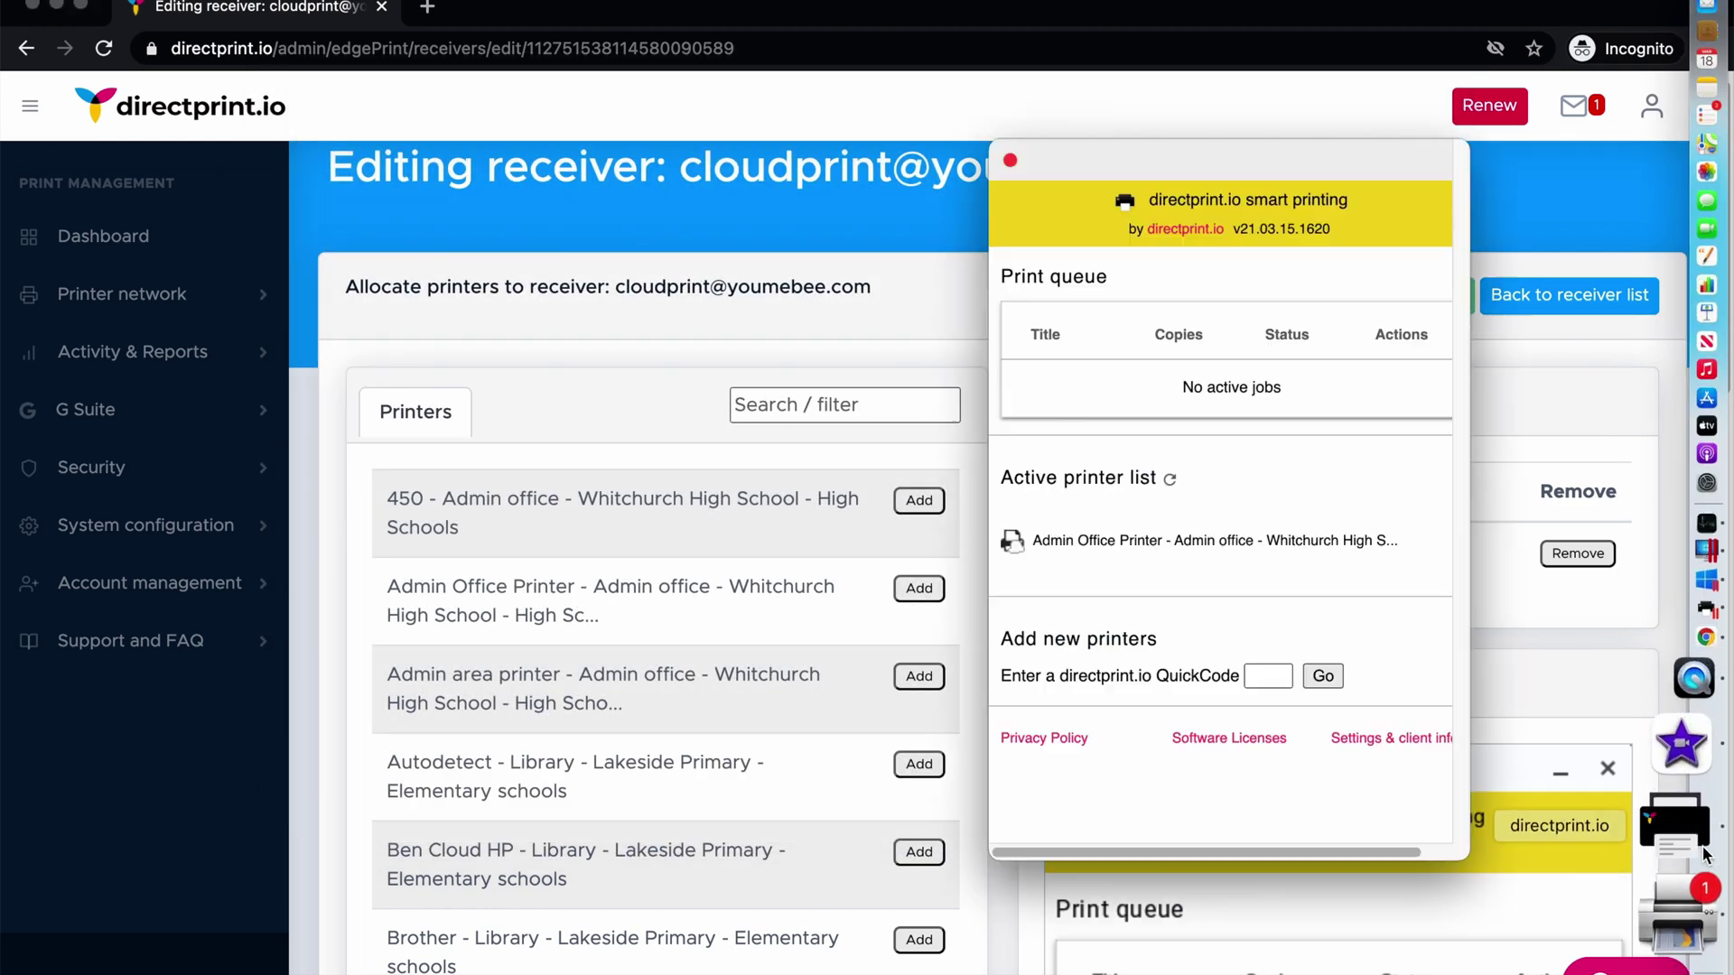
left_click_drag(1206, 159, 1159, 155)
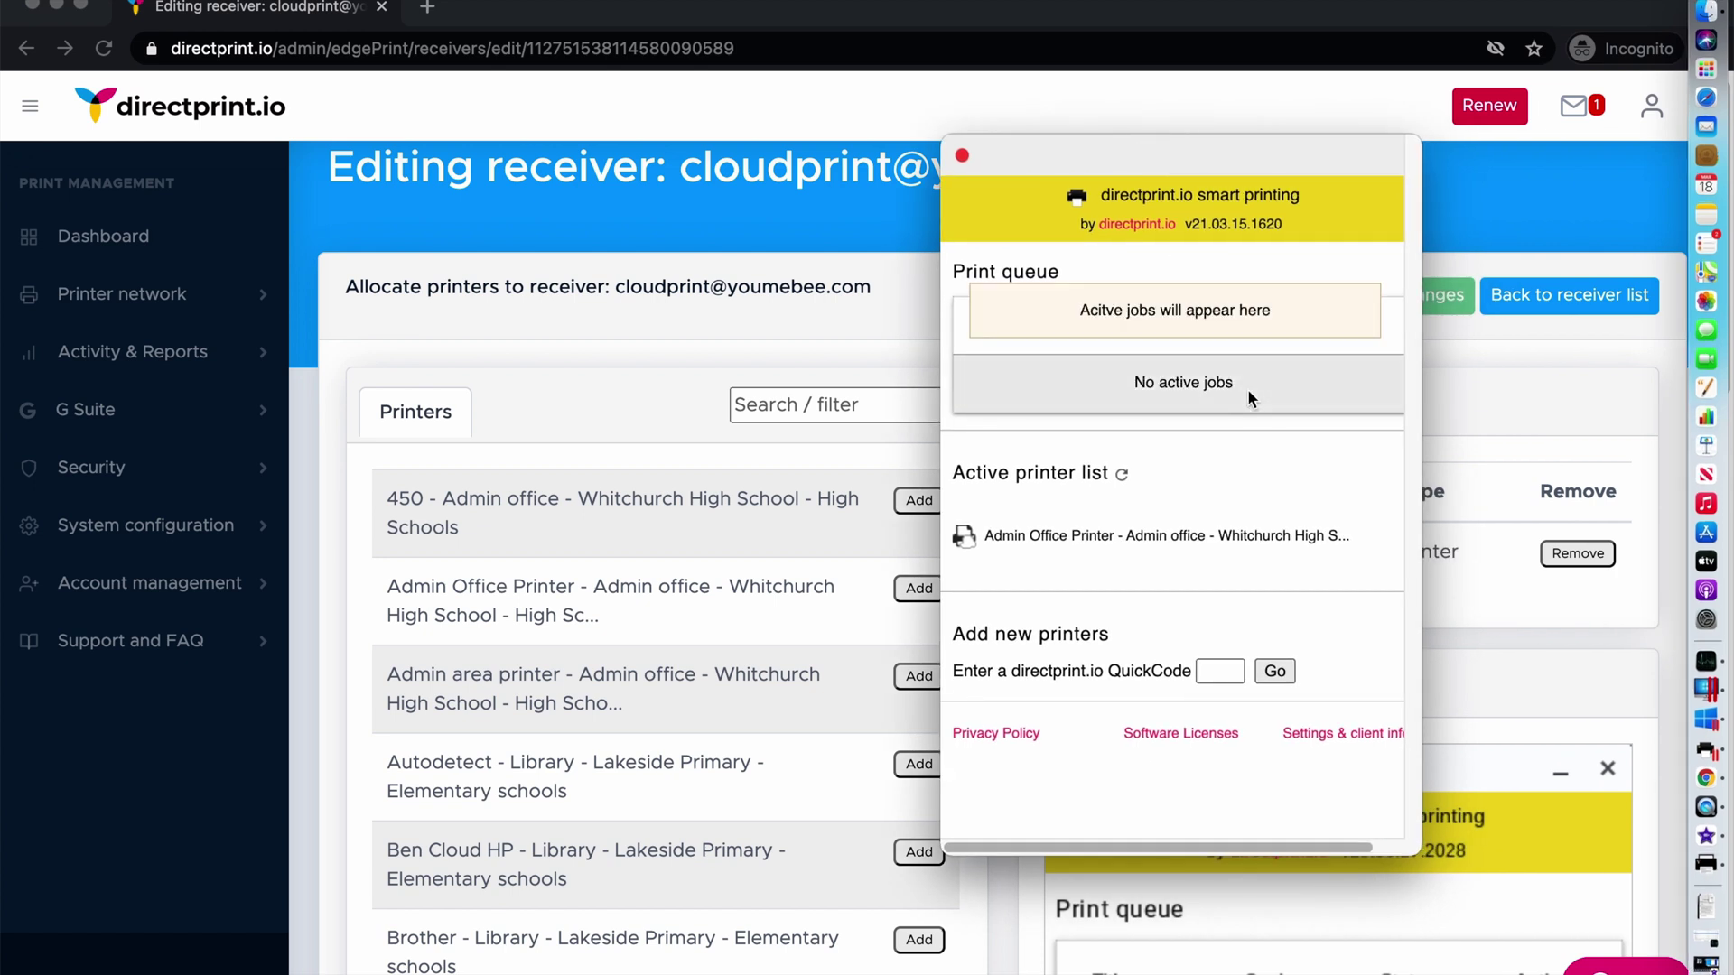
left_click(1694, 731)
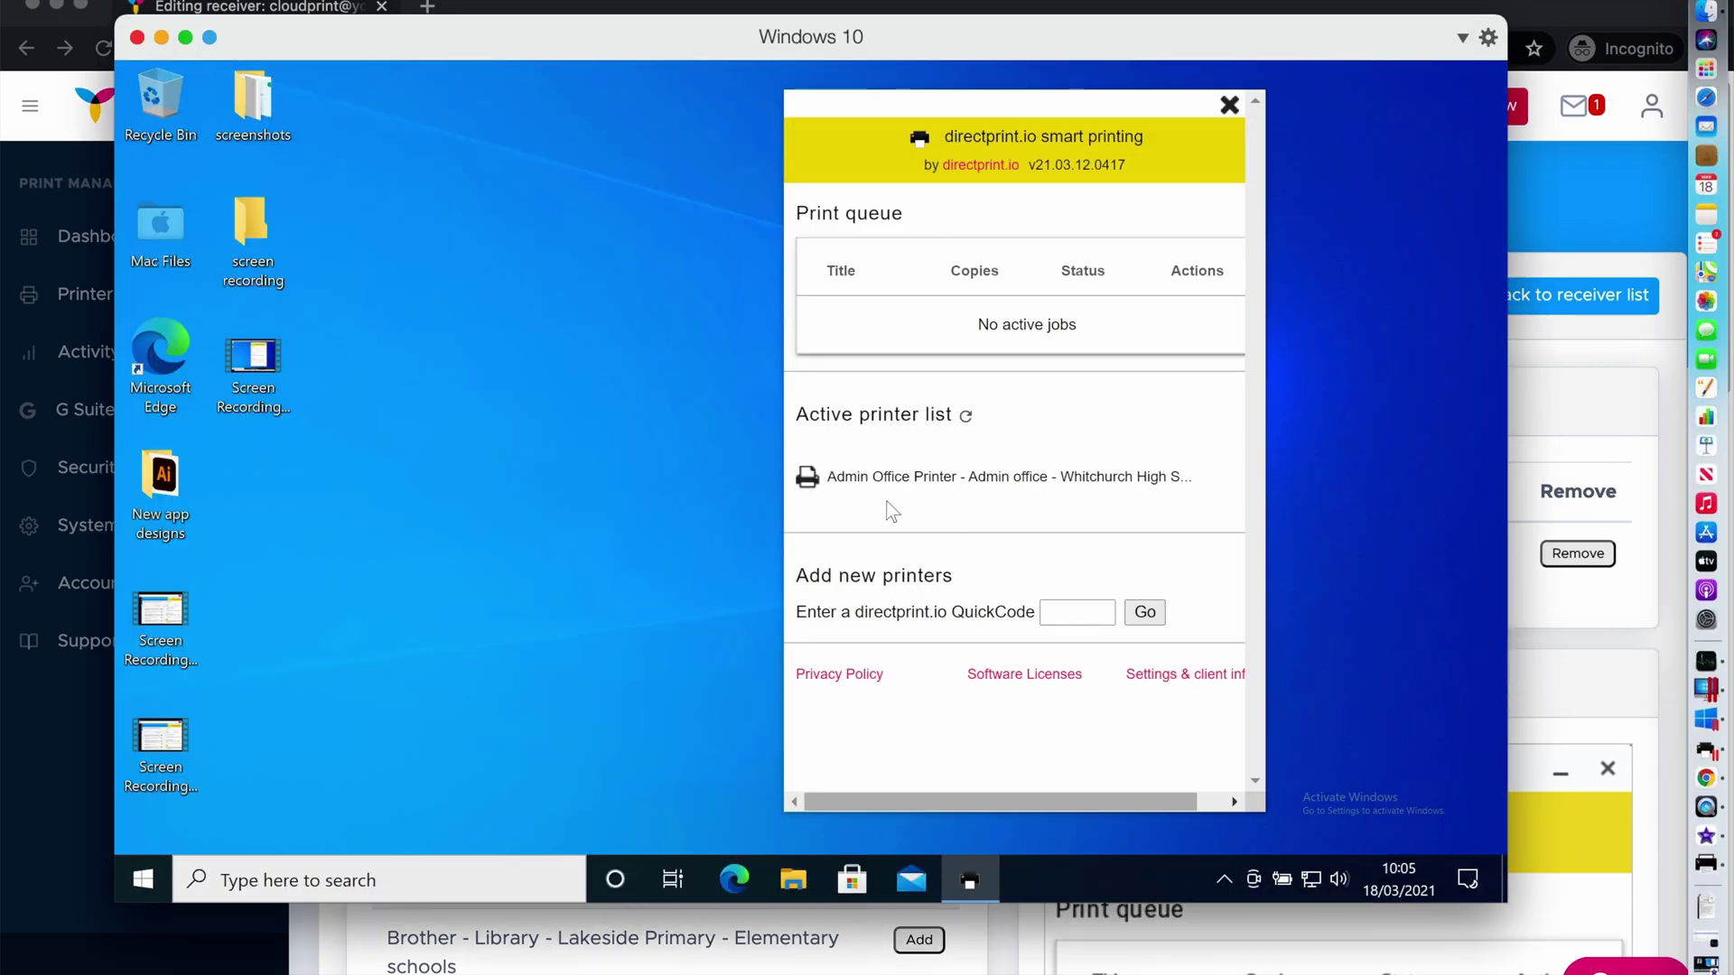